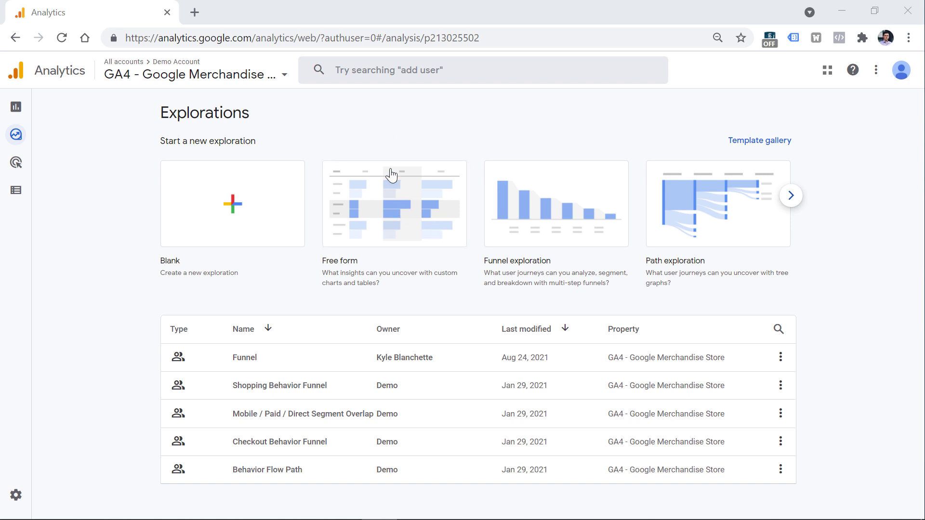
Step: Create a Free form exploration and add the US segment to its segment comparisons
click(394, 211)
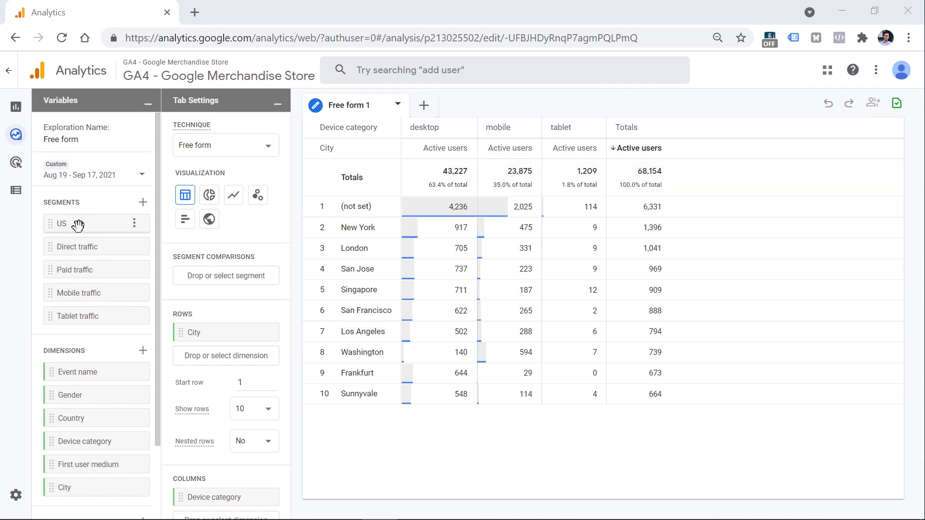
drag(83, 220, 83, 221)
drag(95, 223, 200, 275)
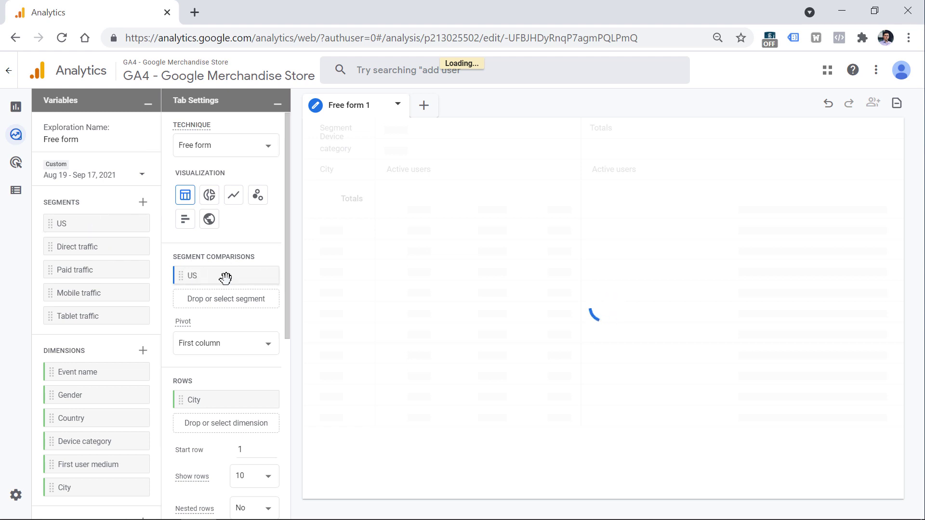
click(264, 275)
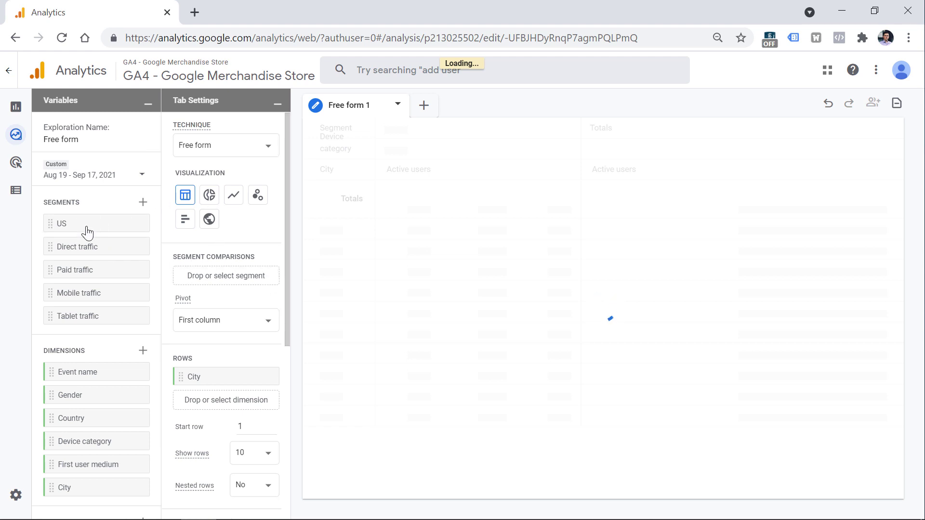
drag(66, 223, 186, 279)
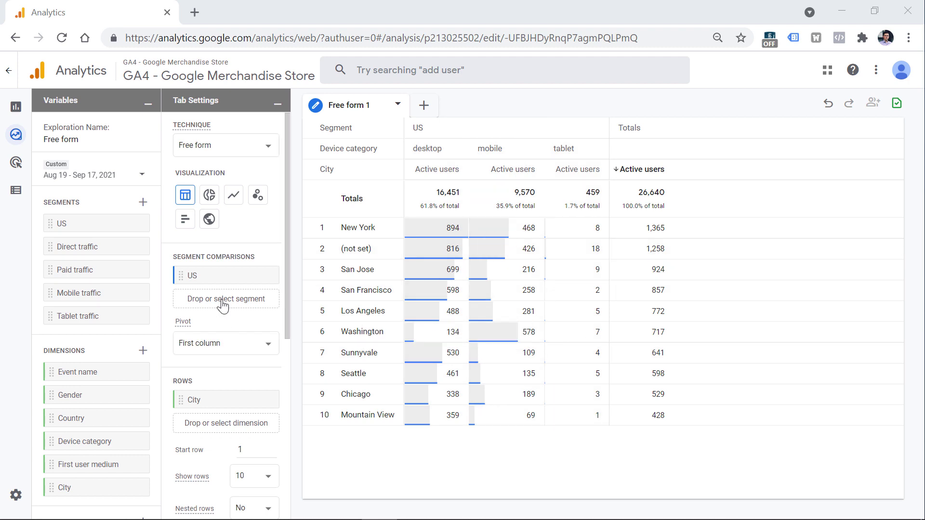
mouse_move(191, 277)
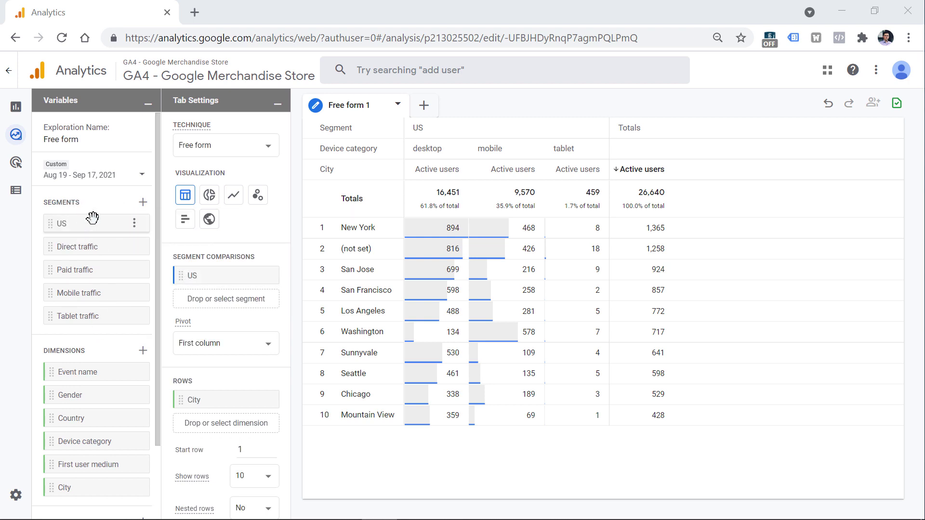
Step: Start a custom user segment with a Country ID condition
click(143, 204)
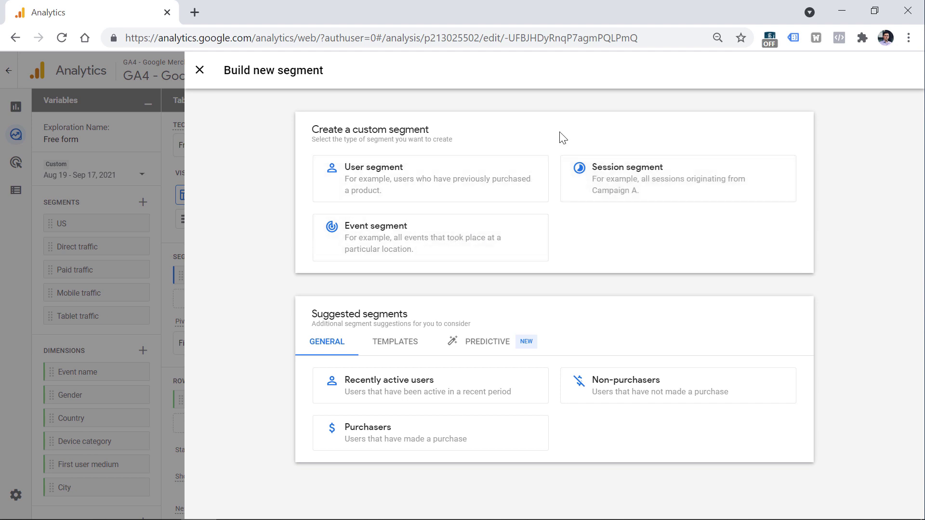
click(427, 181)
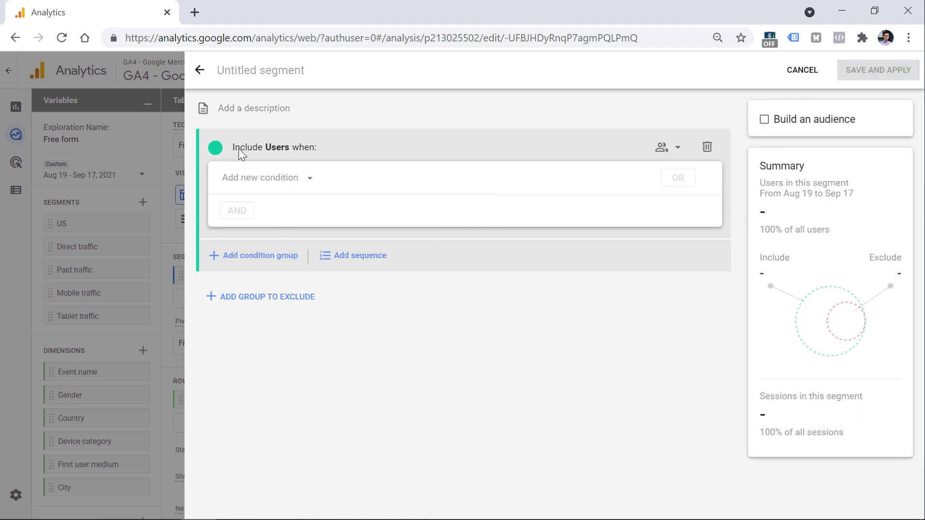
click(302, 179)
text(coun)
click(347, 243)
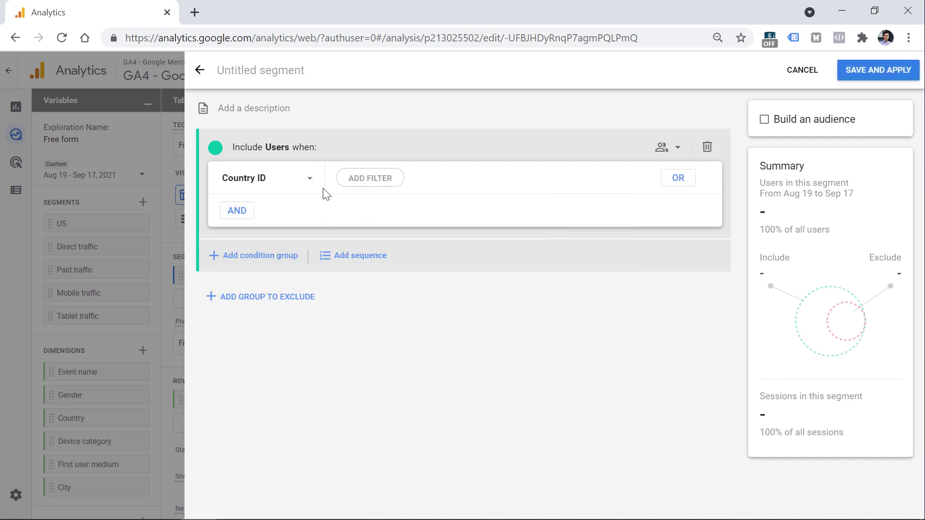
Step: Filter the Country ID condition to exactly match CA
click(368, 177)
click(402, 346)
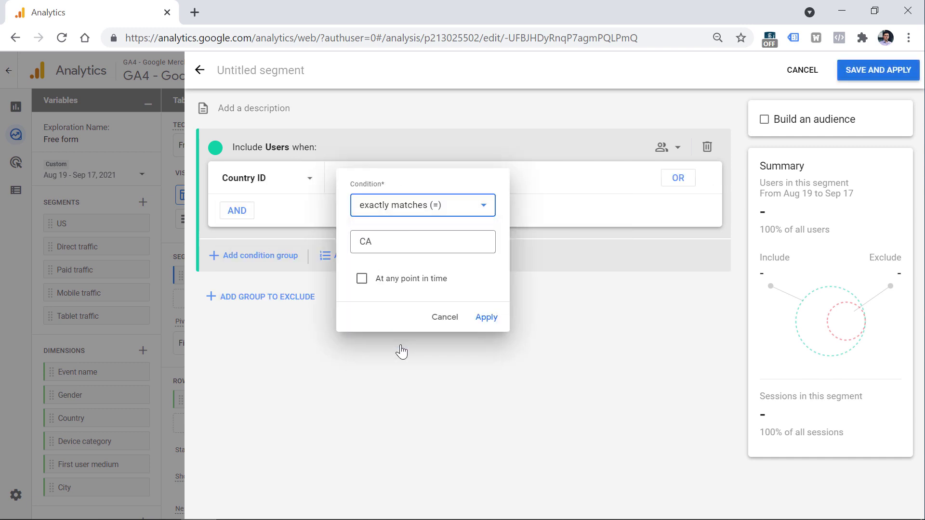
click(382, 244)
text(CA)
click(369, 277)
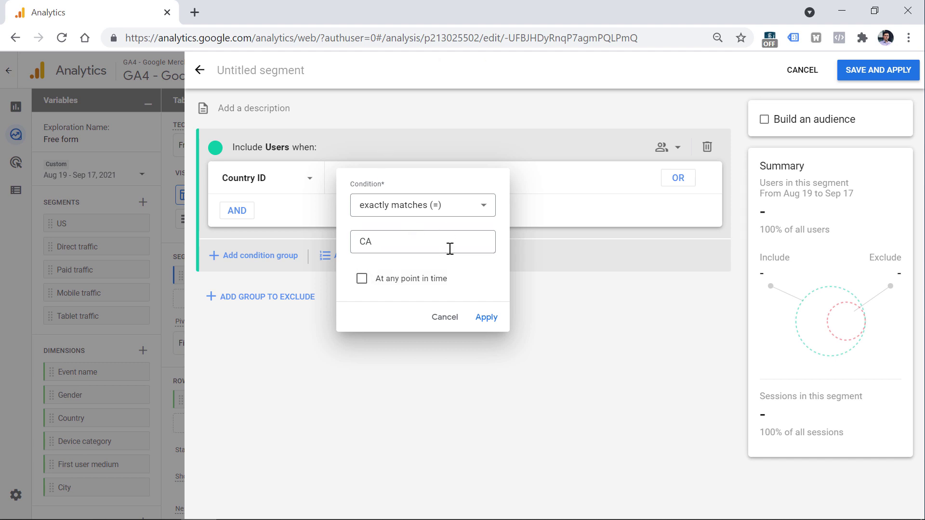
click(485, 316)
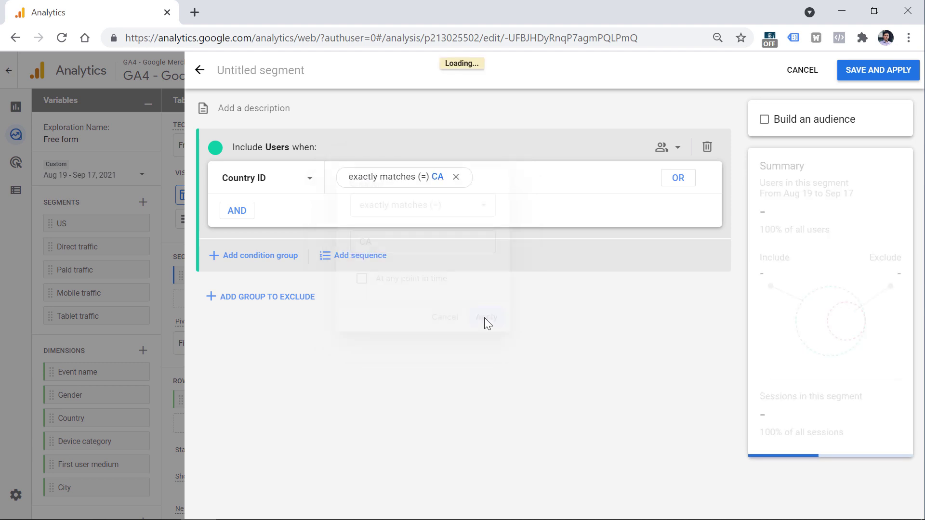
Step: Name the new segment Canada, then save it and apply it to the exploration
click(247, 71)
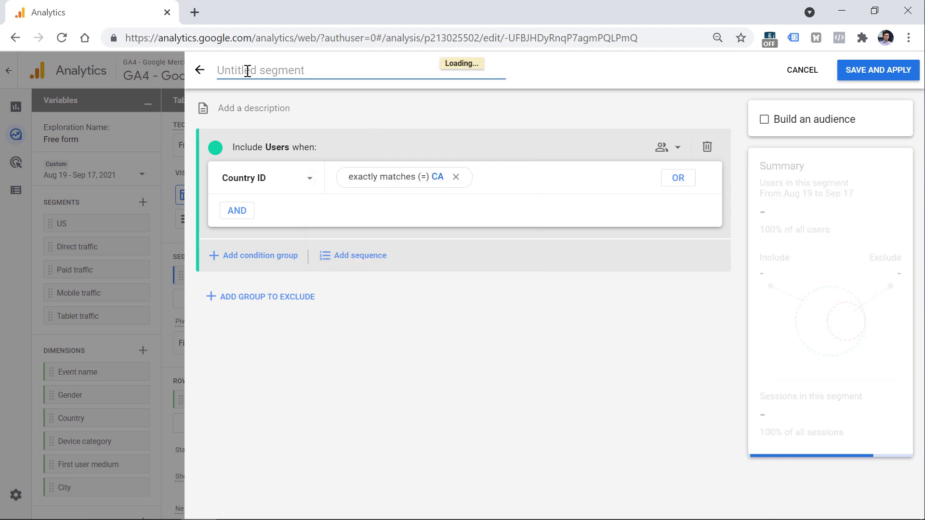
text(Canada)
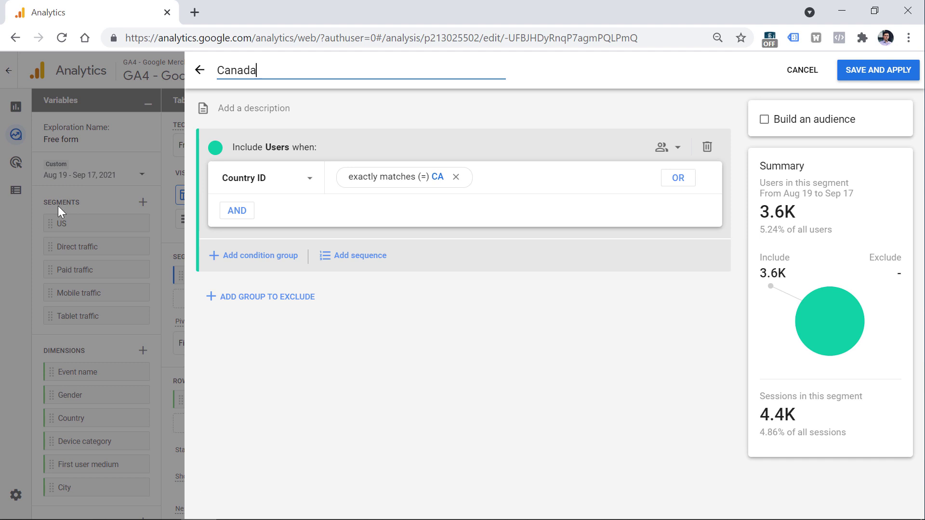
click(878, 72)
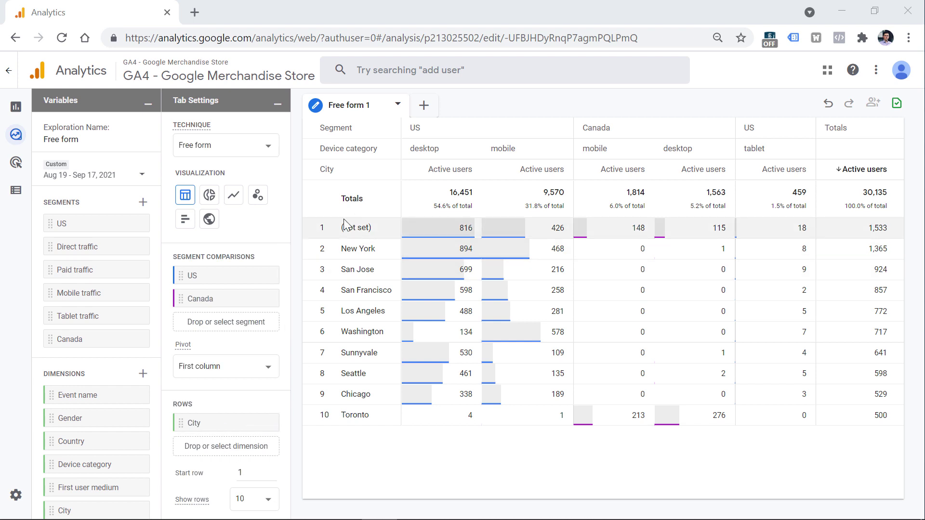
Step: Replace the table's City rows with Device category moved from the columns, and add Transactions to the values
click(264, 422)
scroll(186, 320, down, 5)
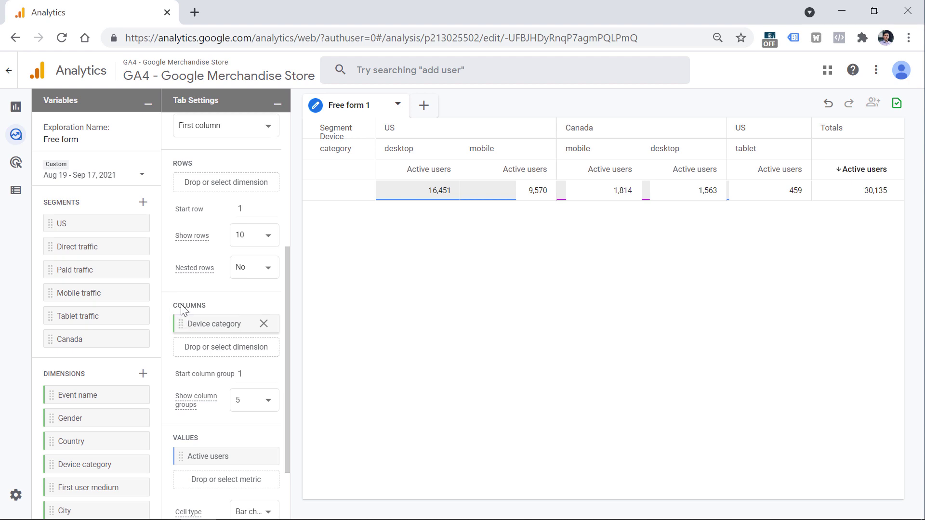
drag(183, 309, 181, 181)
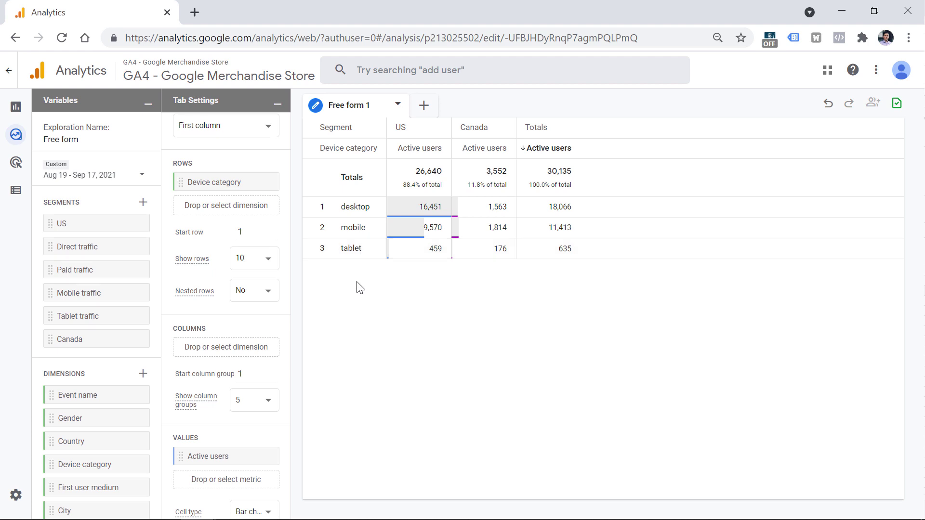
scroll(99, 318, down, 2)
drag(49, 500, 179, 480)
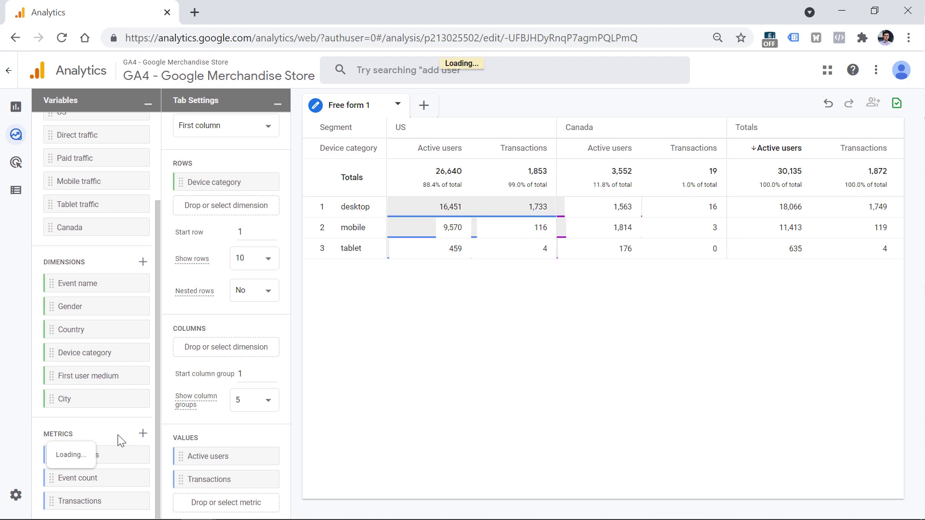
Step: Find the Total revenue metric and add it to the exploration's available metrics
click(143, 434)
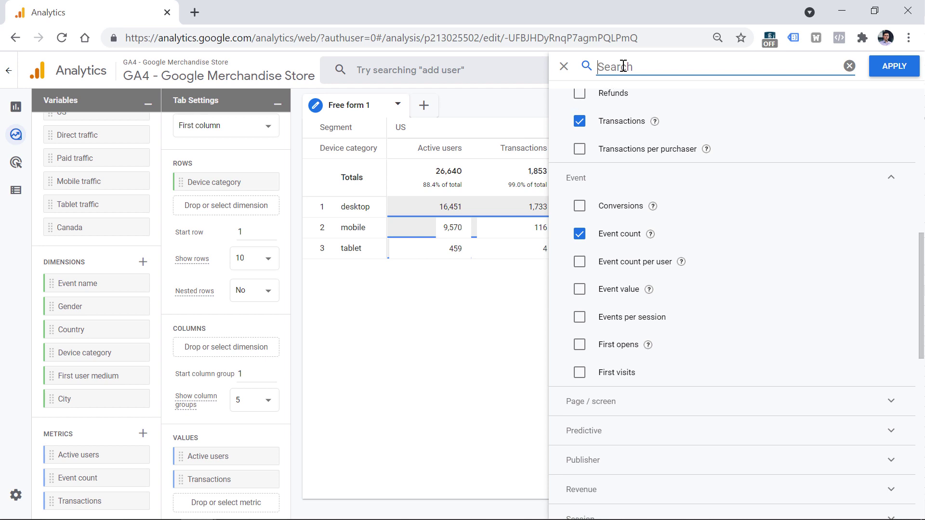
text(reve)
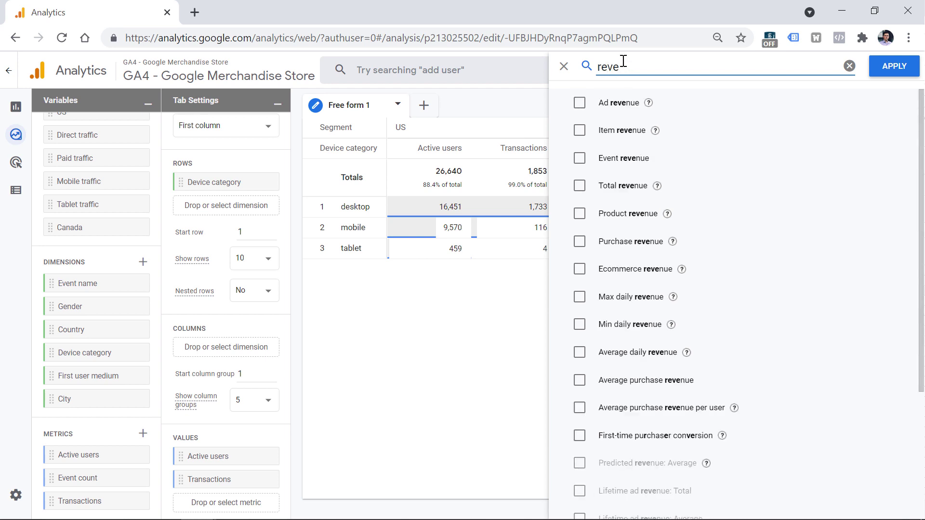
click(579, 186)
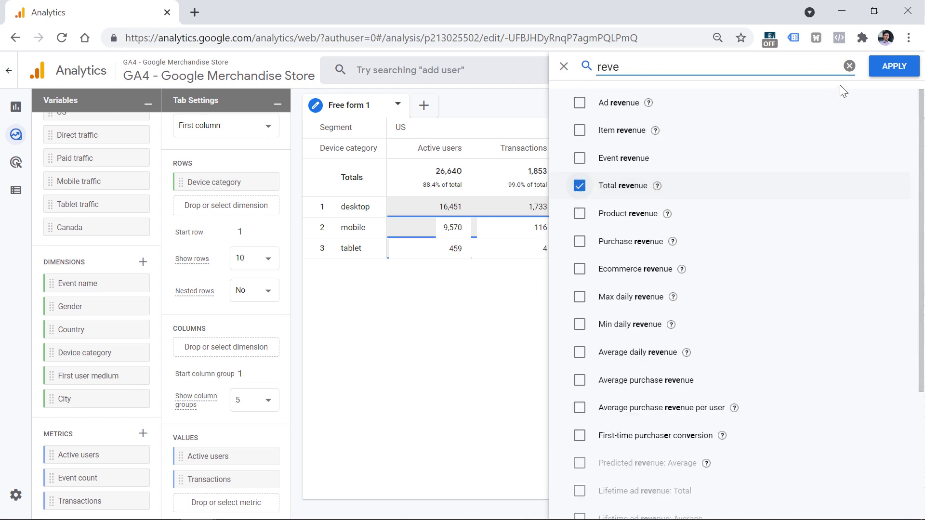
click(893, 67)
Step: Add Total revenue to the table's values alongside Active users and Transactions
scroll(52, 504, down, 1)
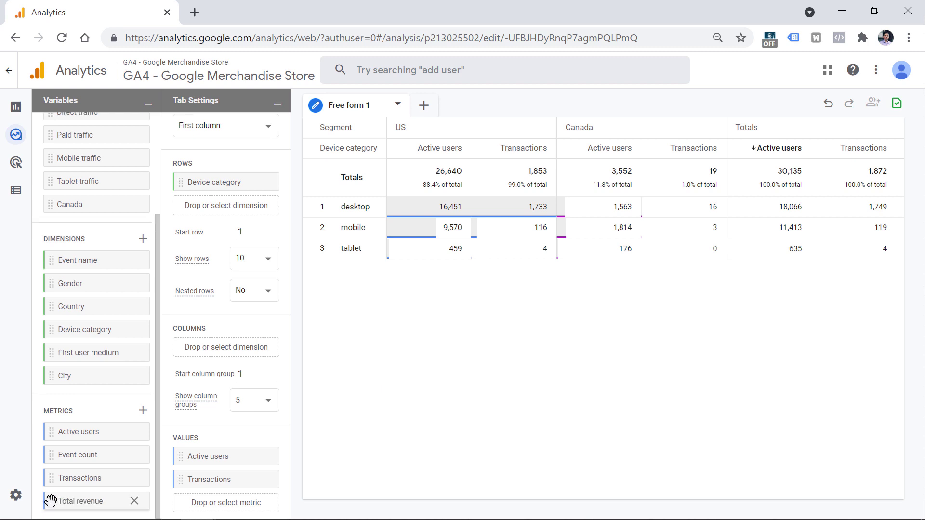
drag(50, 501, 202, 501)
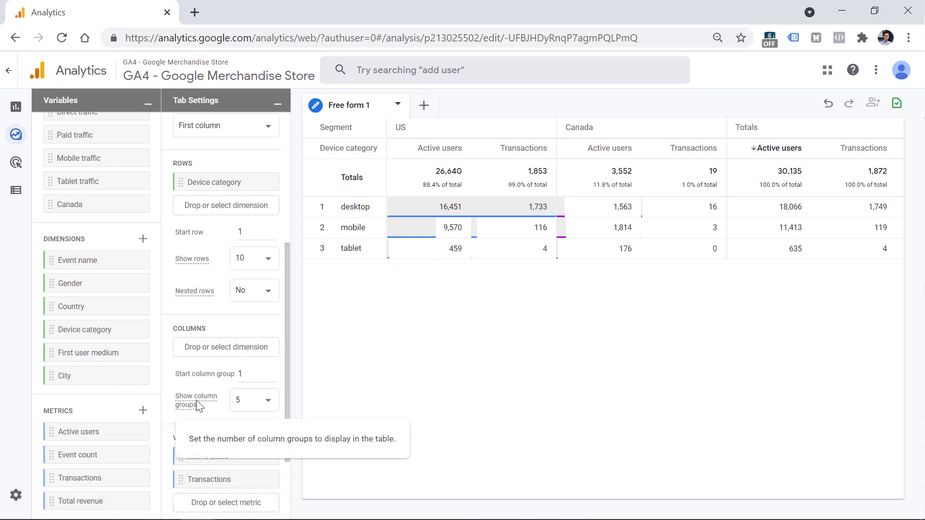
click(221, 505)
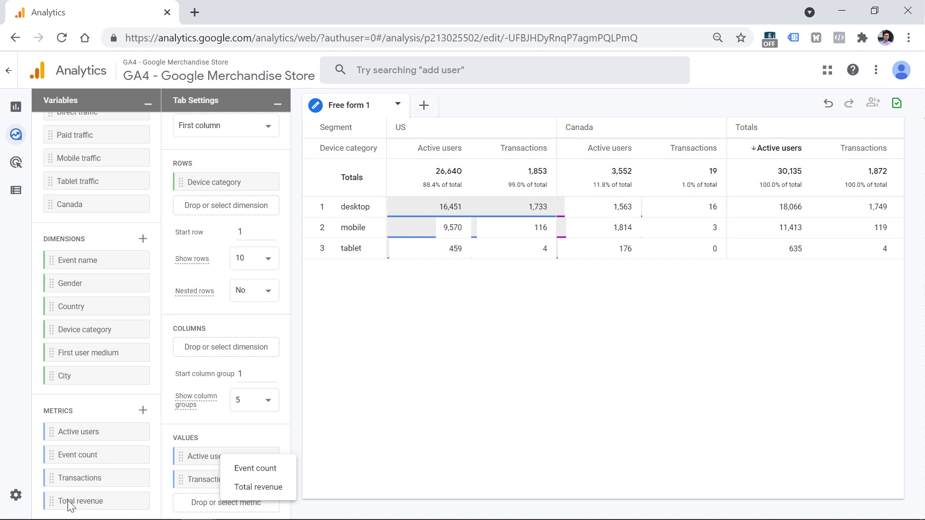
click(260, 488)
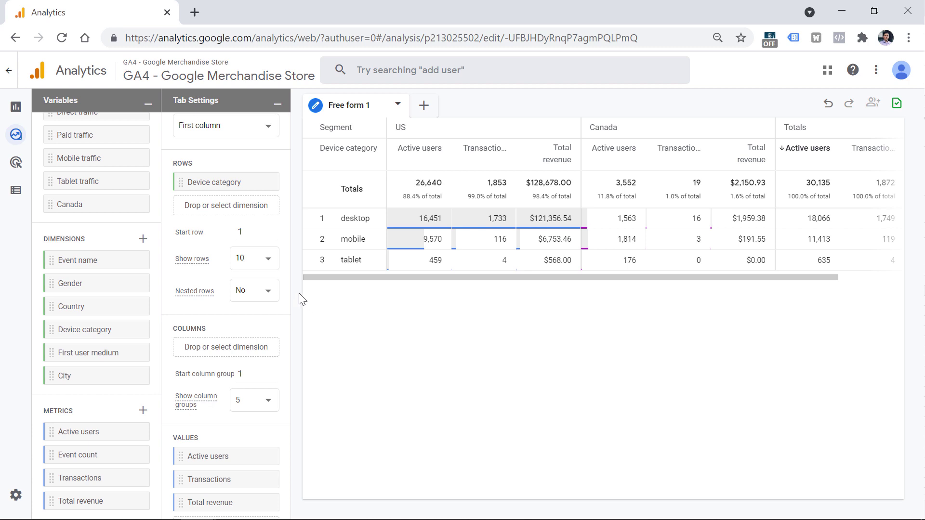
Step: Remove the Canada segment from the segment comparisons
key(ctrl+minus)
key(ctrl+minus)
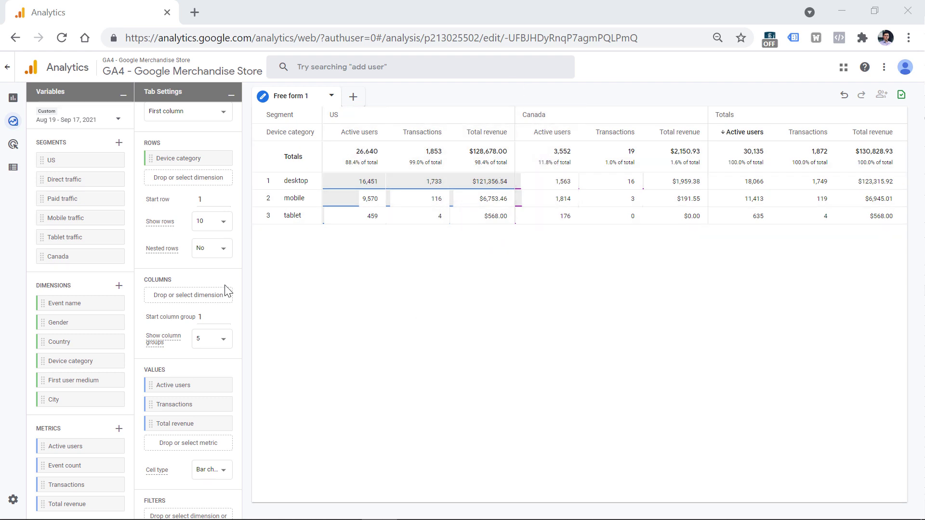
scroll(227, 289, up, 4)
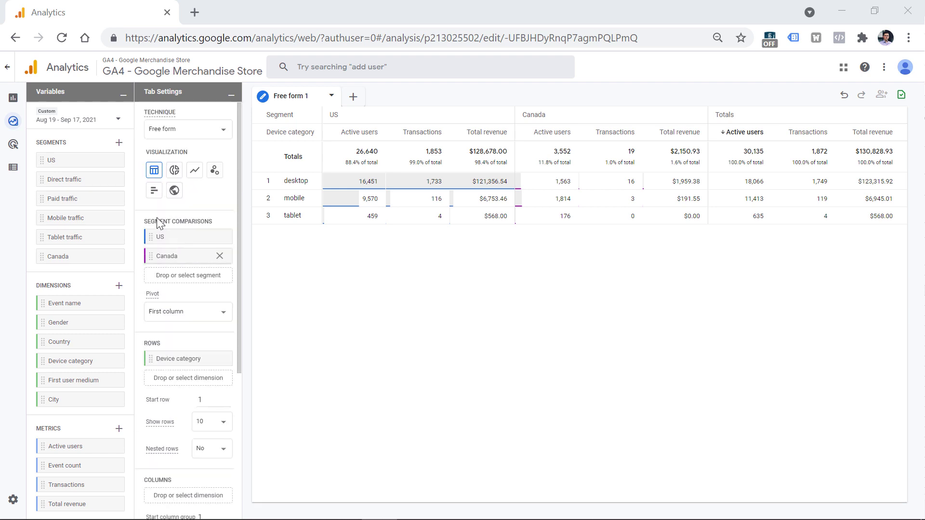
click(220, 256)
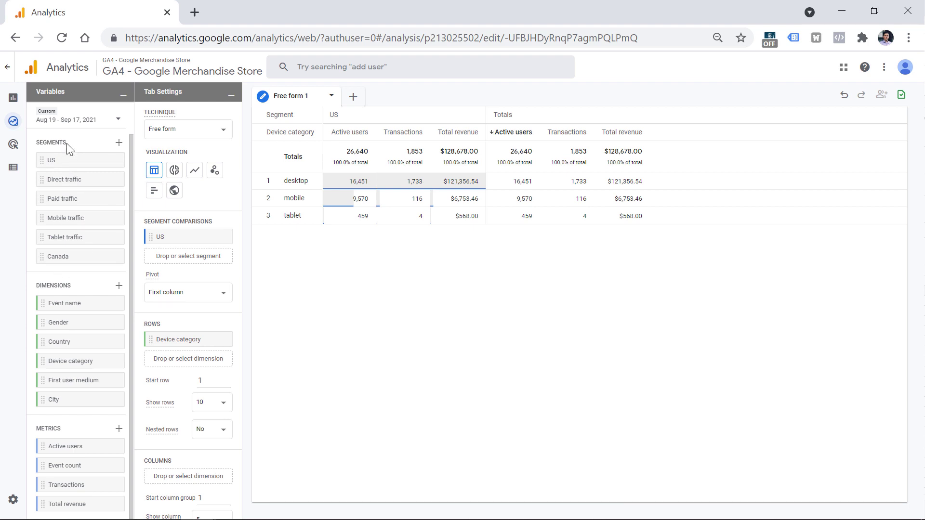
Step: Start another custom user segment and name it All users
mouse_move(67, 144)
click(119, 145)
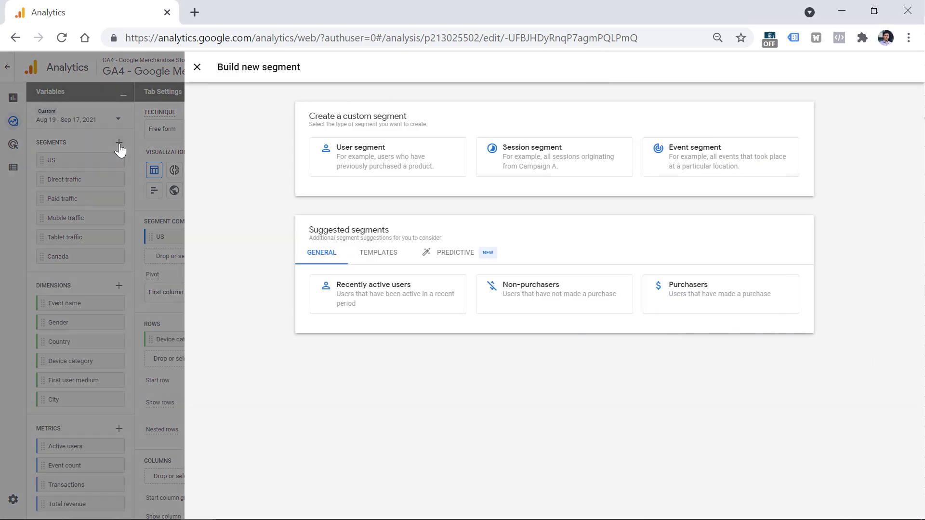
click(392, 165)
click(234, 66)
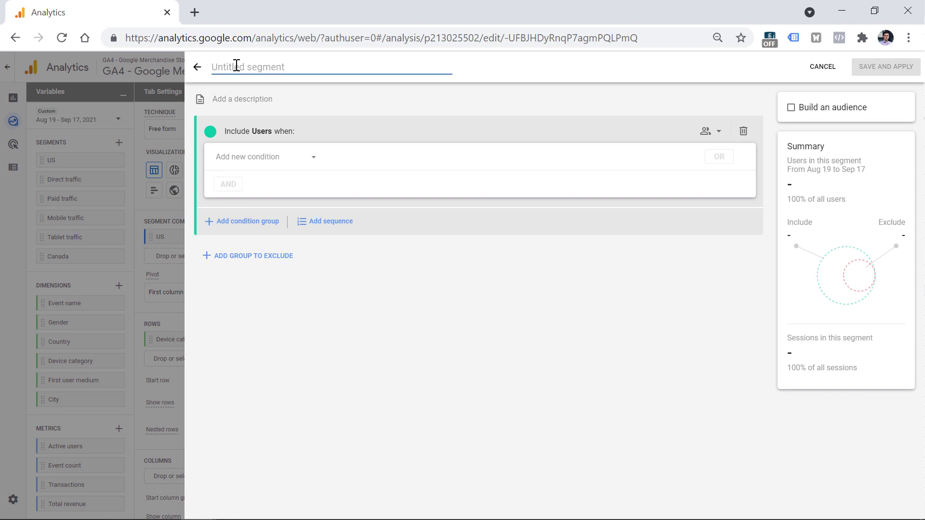
text(All users)
click(315, 117)
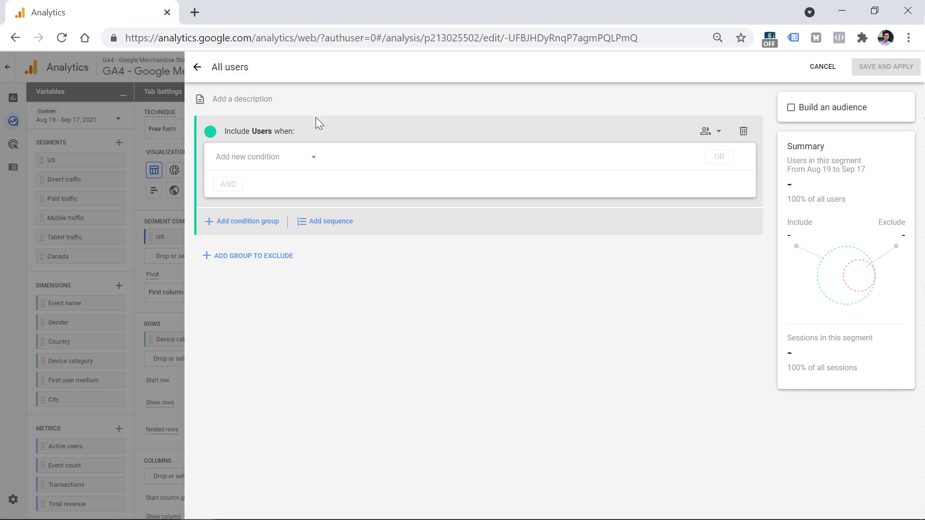
Step: Add a Page path + query string condition to the All users segment
click(260, 163)
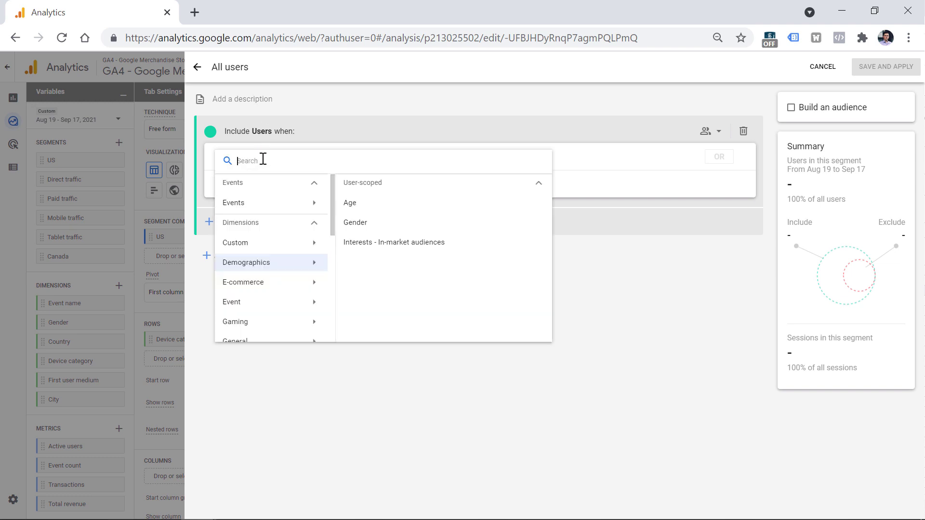
text(page)
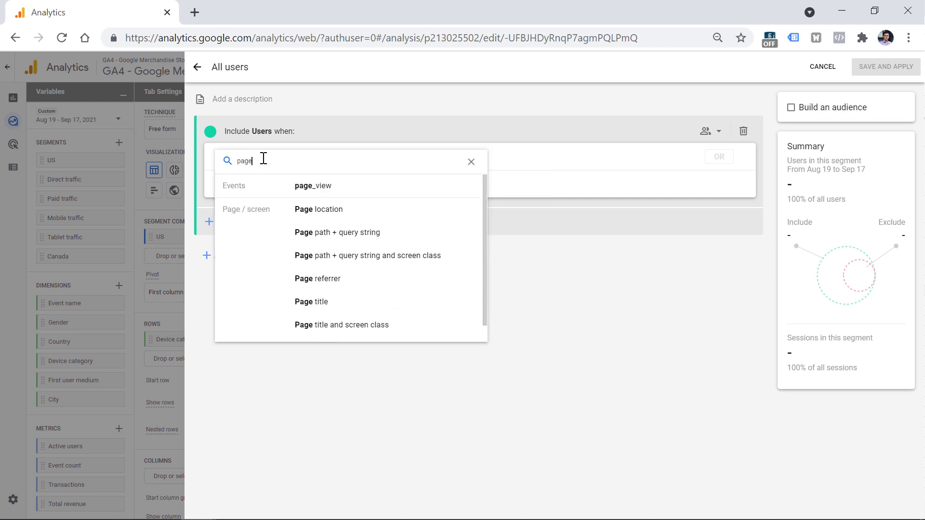
click(313, 237)
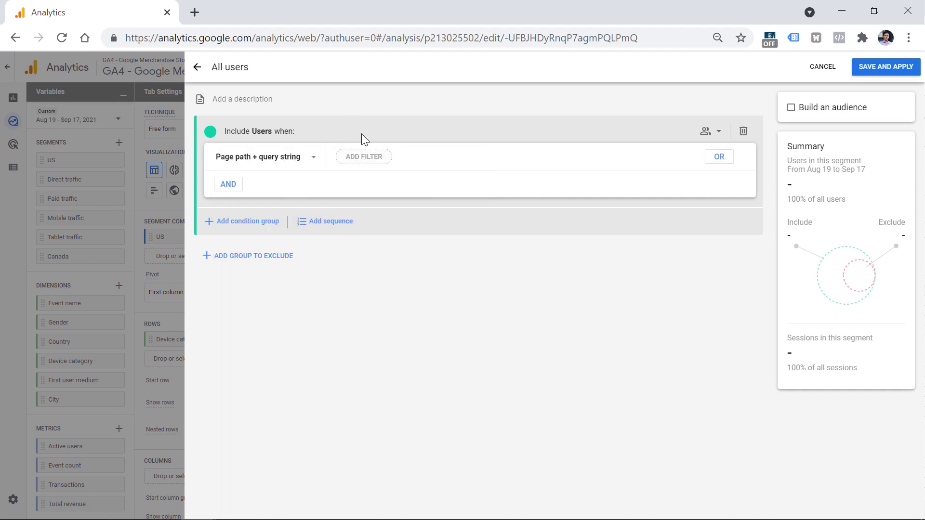
Step: Filter the page path condition to contain / at any point in time, and save and apply the segment
click(364, 157)
click(374, 211)
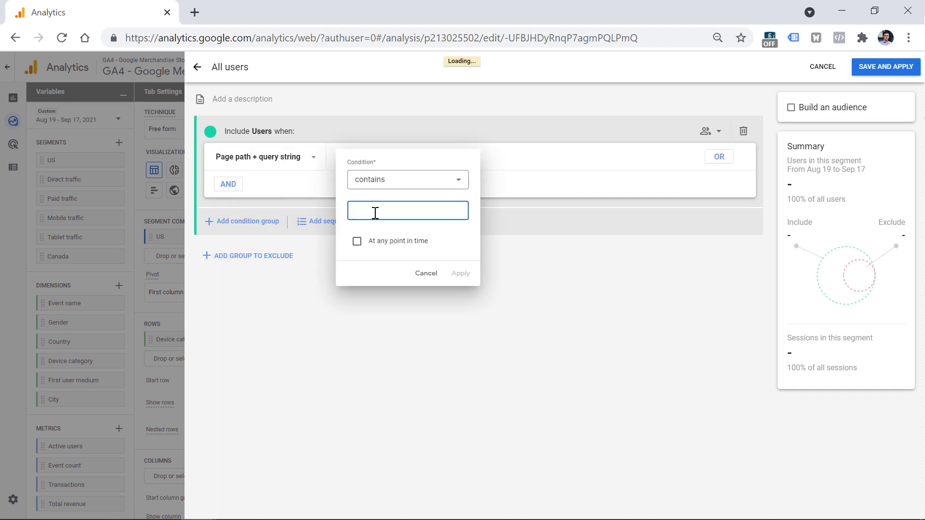
text(/)
click(455, 272)
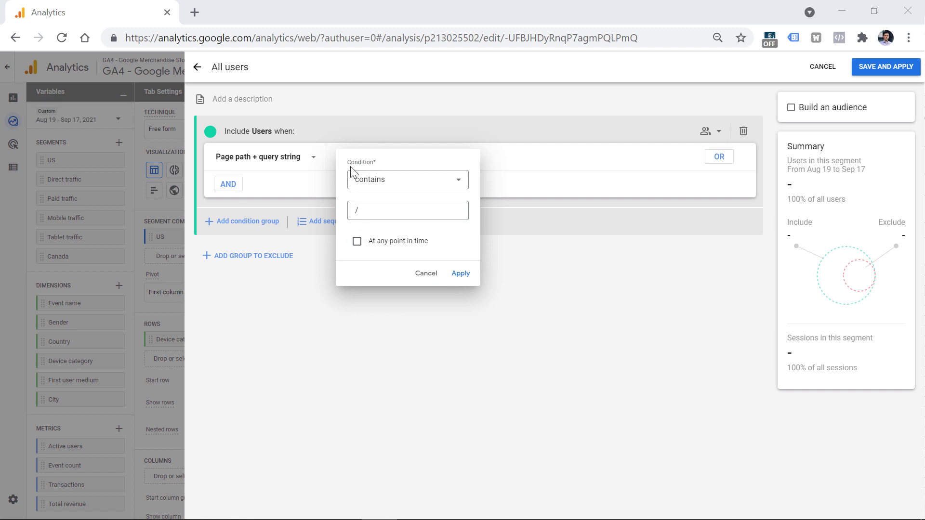
click(356, 243)
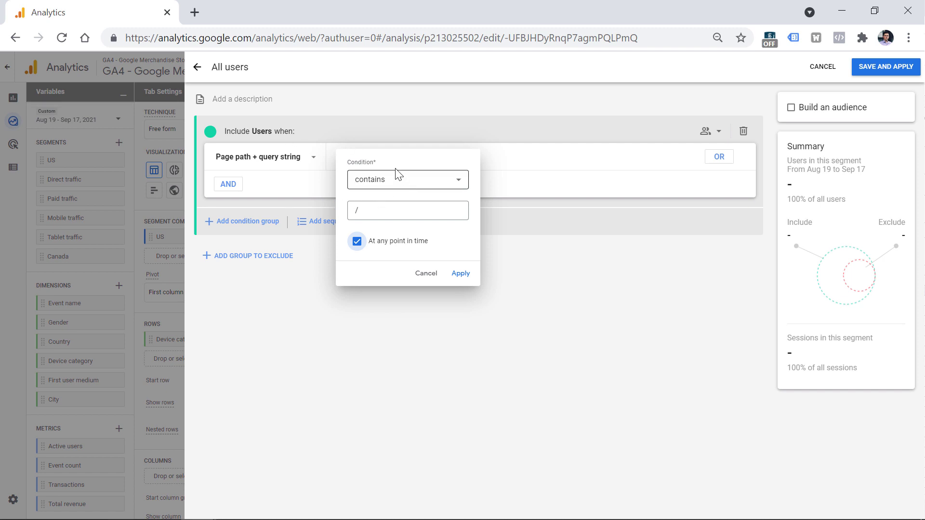
click(363, 208)
click(460, 274)
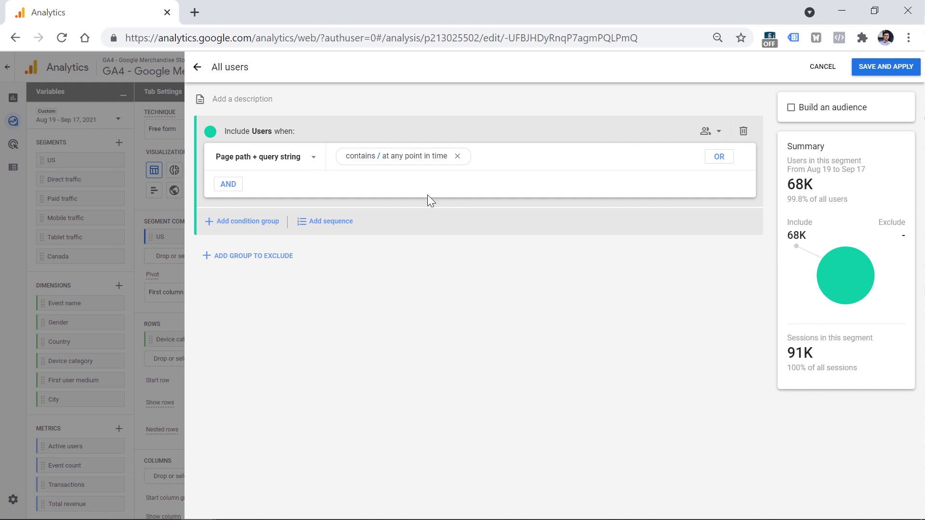
click(887, 67)
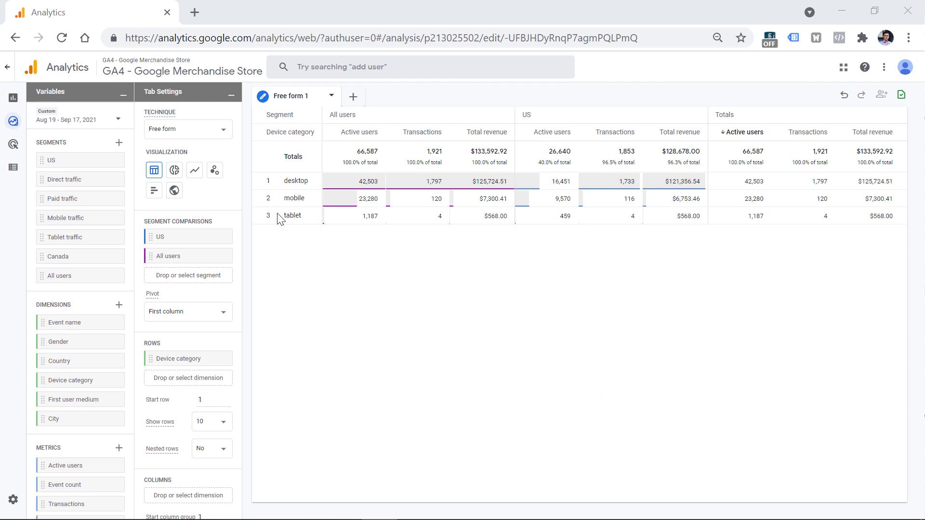
Step: Start a new segment and scope the add_to_cart and begin_checkout condition group to within the same session
click(119, 143)
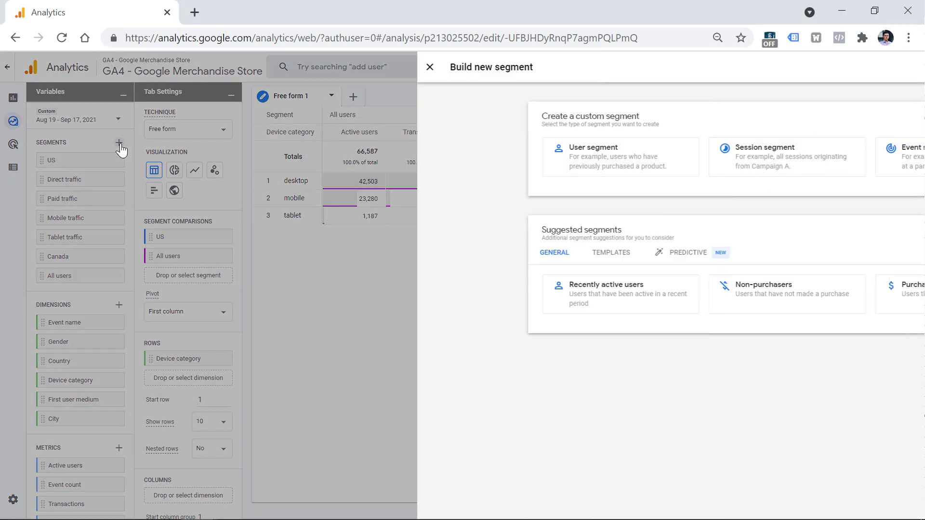
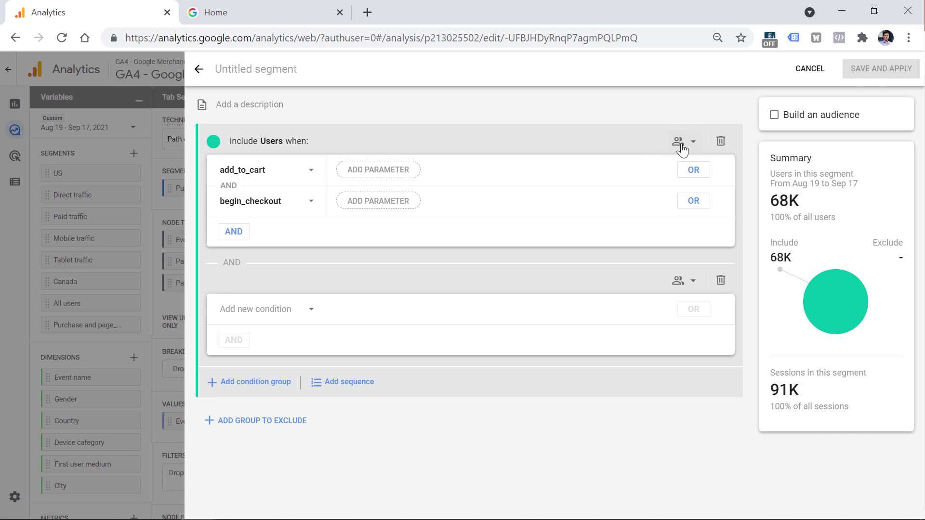
click(683, 141)
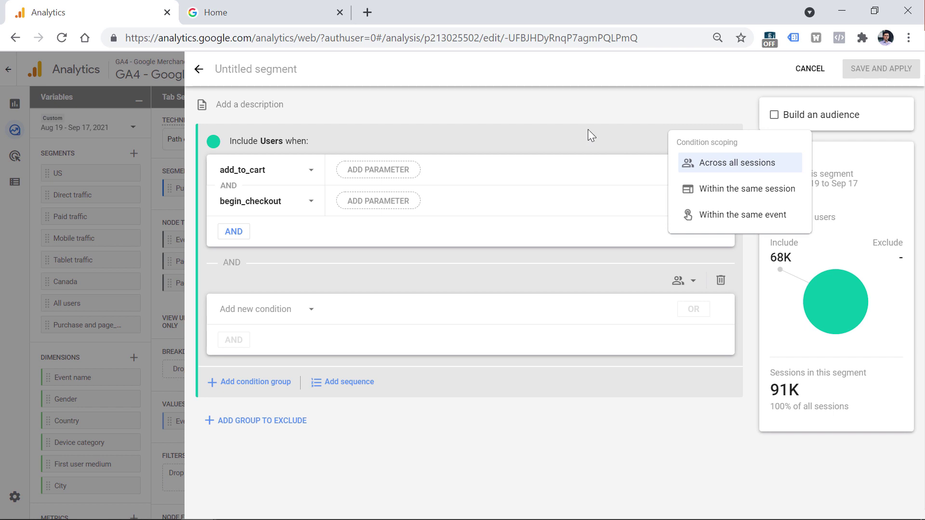
click(737, 197)
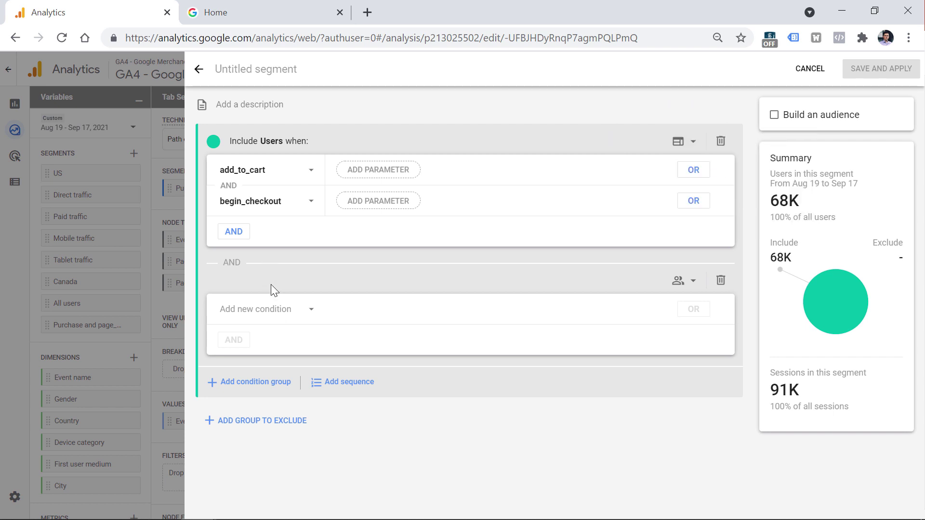
Step: Clear the segment definition by removing the empty condition group and the add_to_cart and begin_checkout group
click(681, 282)
click(368, 101)
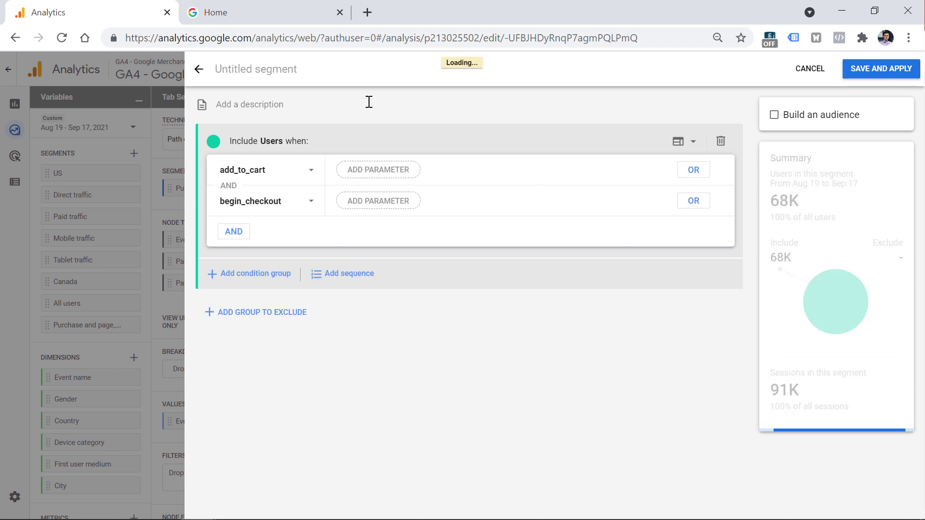
click(254, 274)
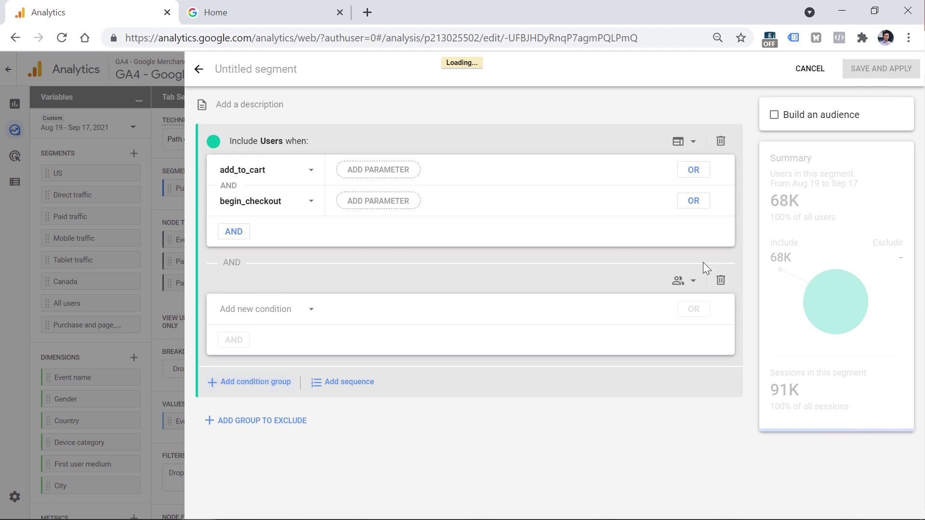
click(720, 281)
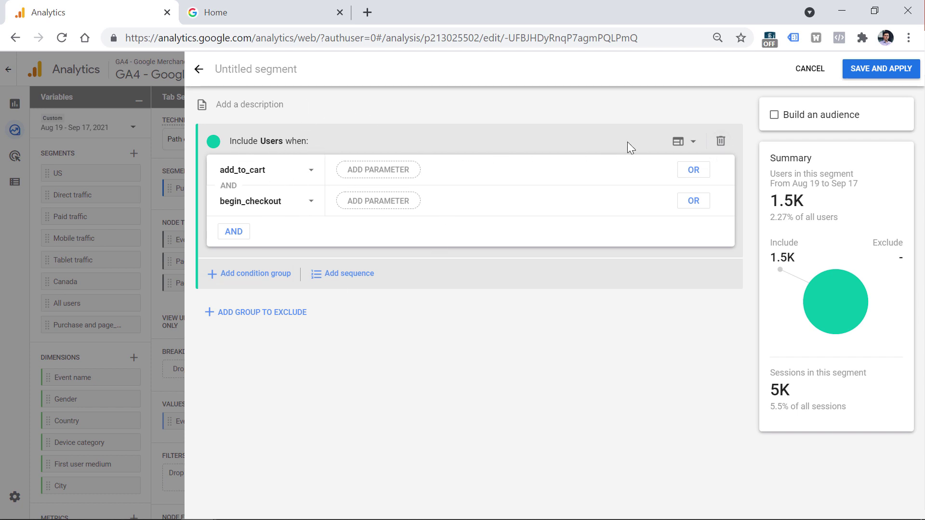
click(721, 144)
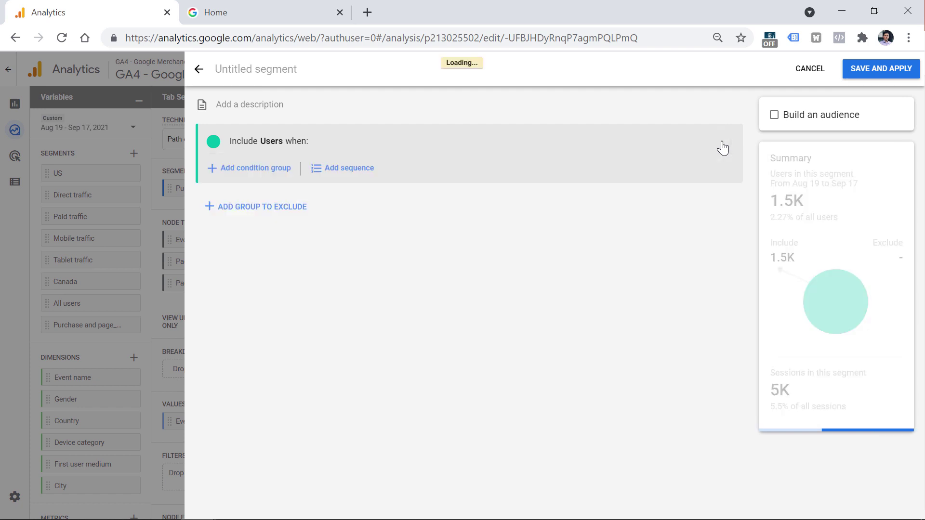
Step: Add a sequence to the user segment with the view_promotion event as its first step
click(336, 175)
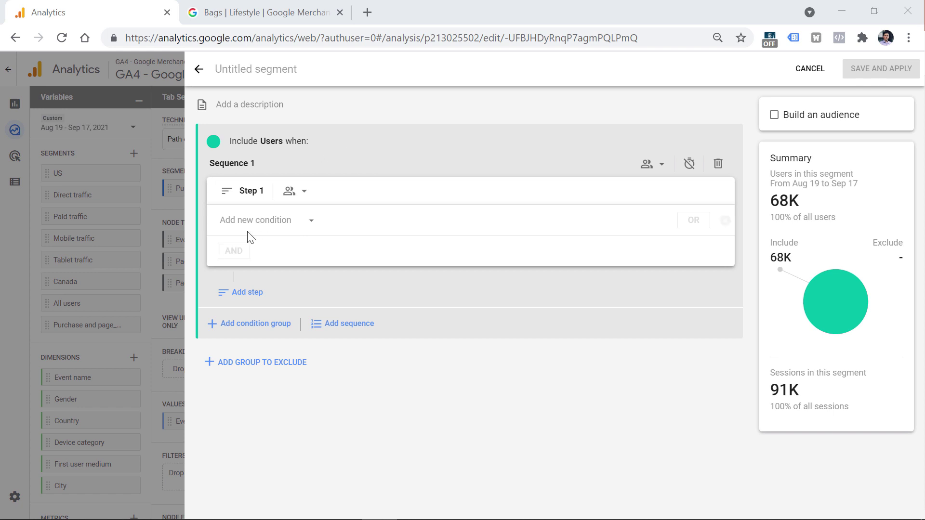
click(264, 222)
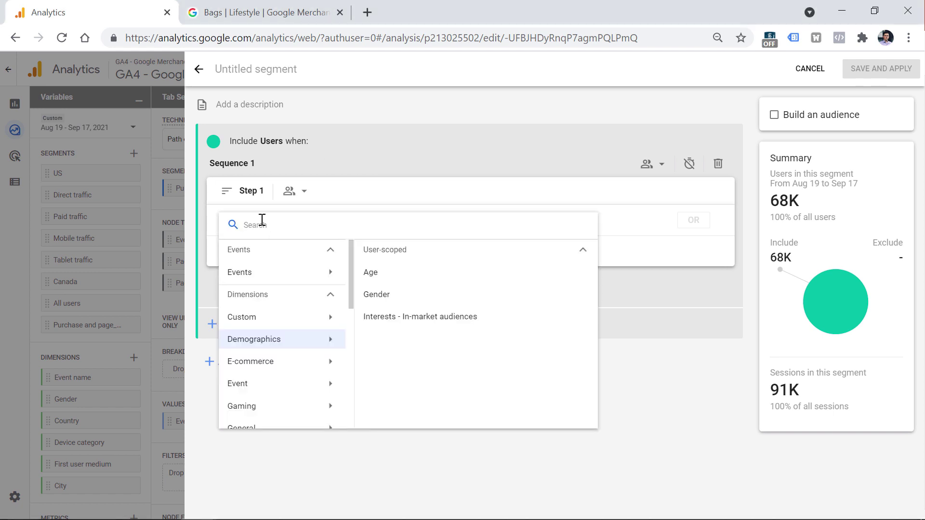
text(view)
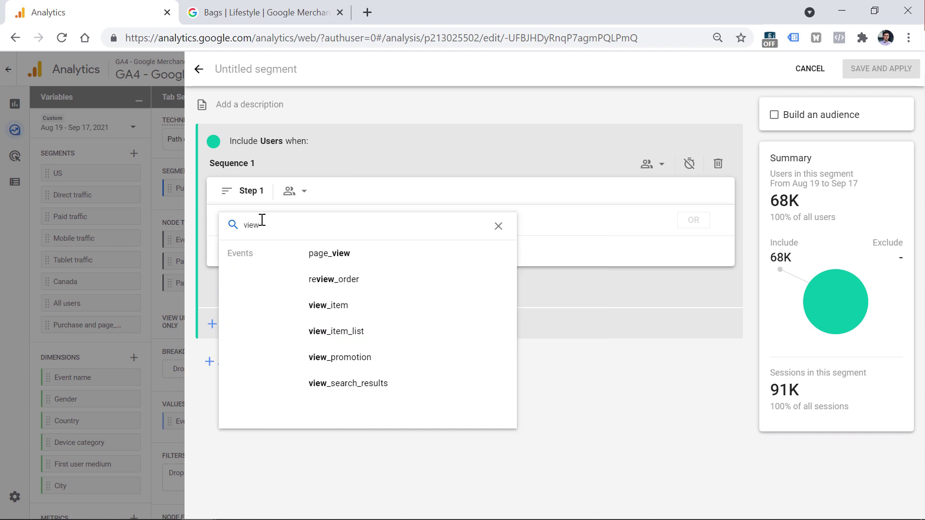
click(343, 366)
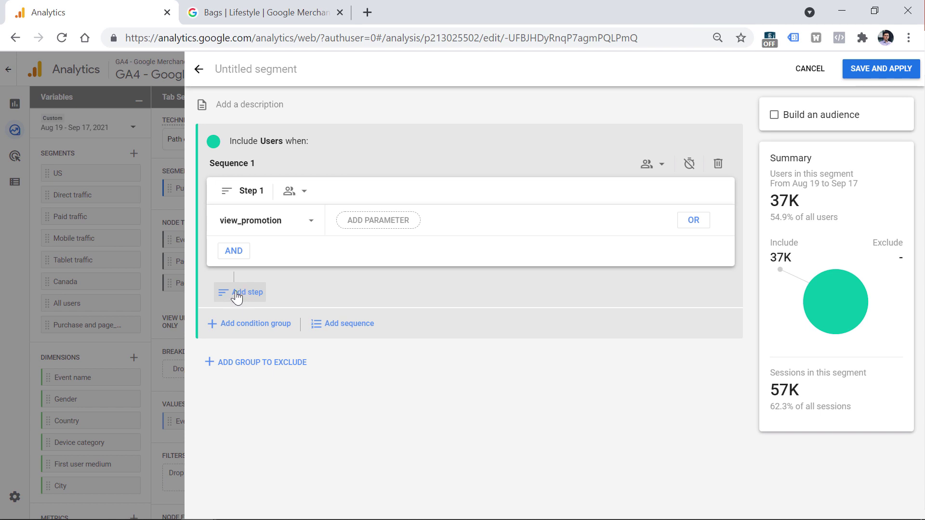
Step: Add a second sequence step that must follow the first within 30 minutes
click(234, 299)
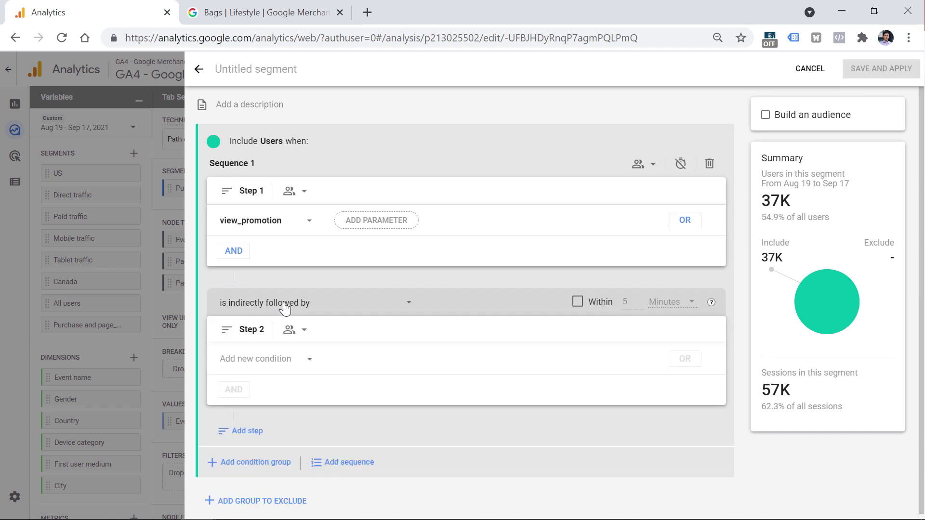
click(578, 302)
click(624, 302)
double_click(624, 302)
text(30)
Step: Use the purchase event as the condition for the sequence's second step
click(274, 366)
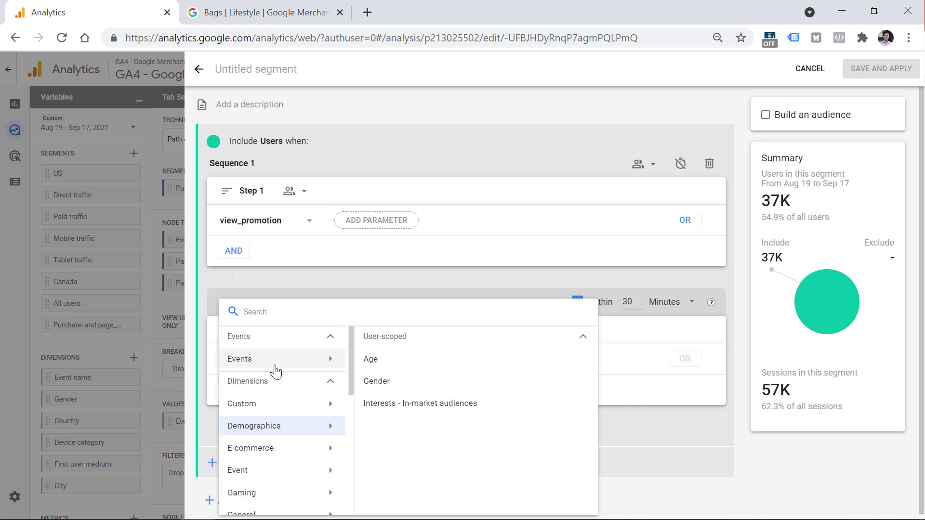
click(618, 360)
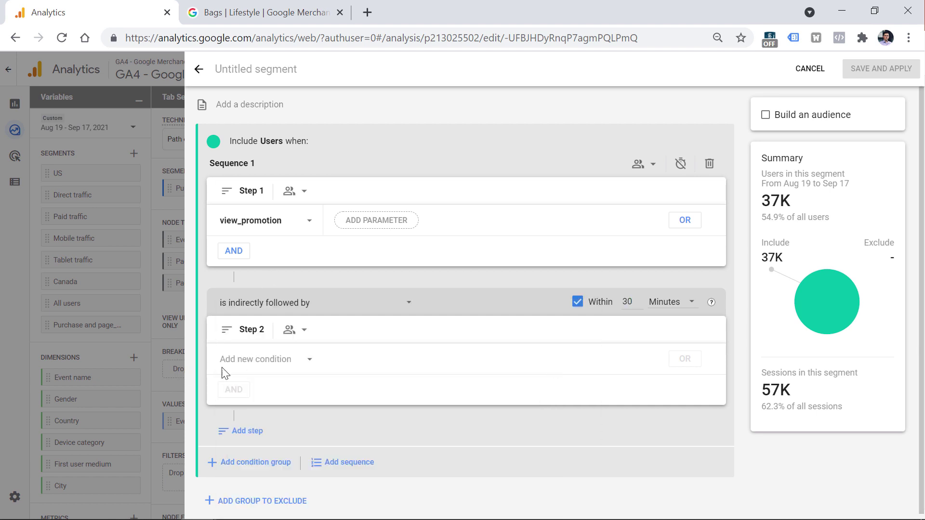
click(269, 362)
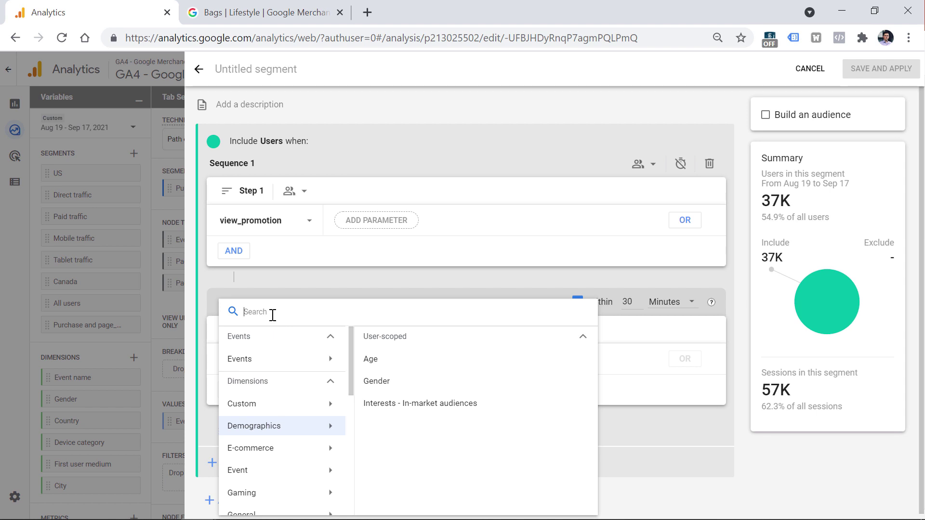
text(purch)
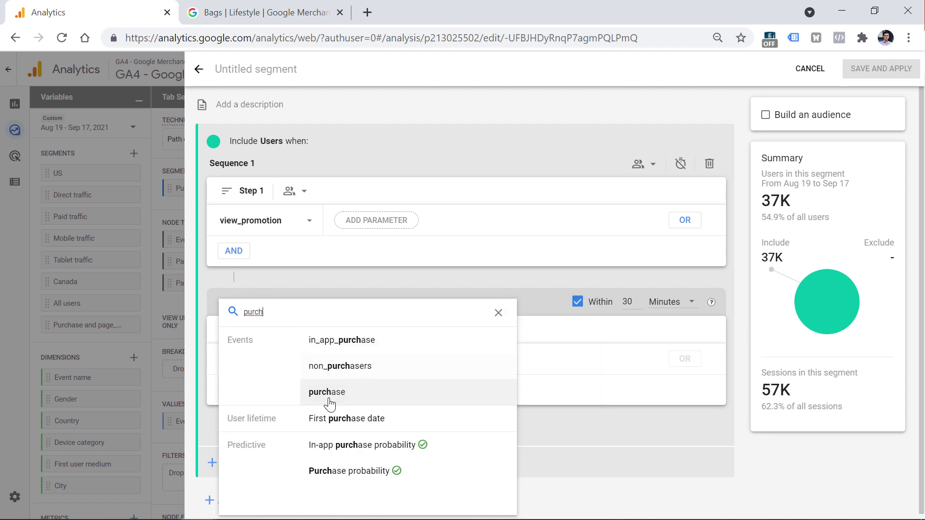
click(332, 394)
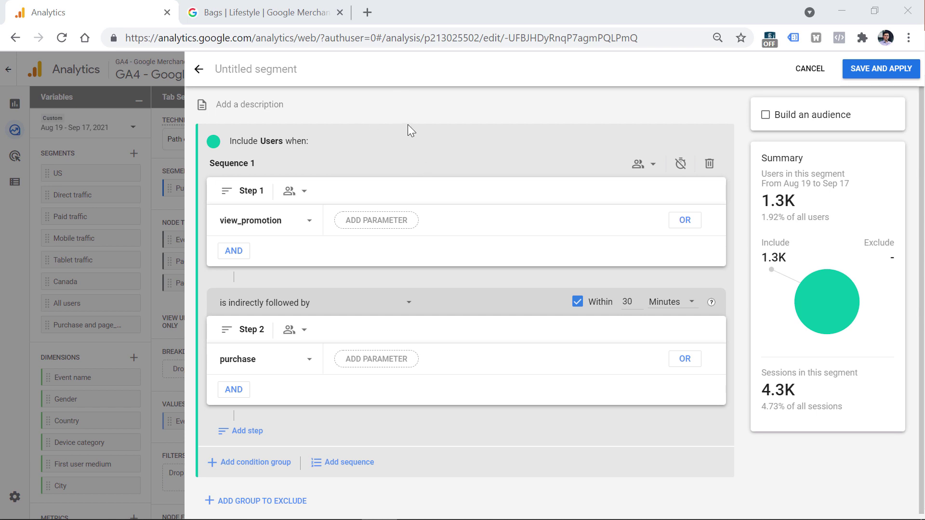
Step: Enable building an audience, add an empty condition group to the temporary user exclusion, and leave the segment without saving
click(766, 116)
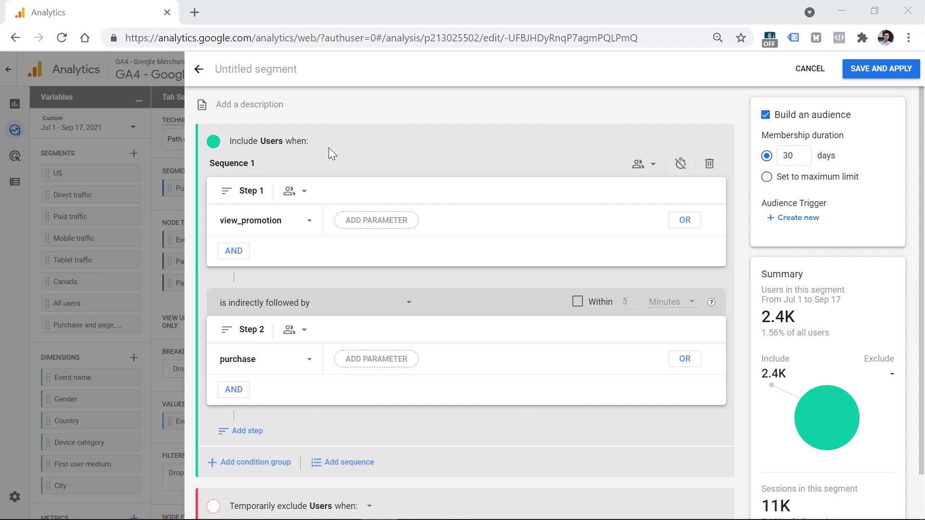
scroll(329, 147, down, 1)
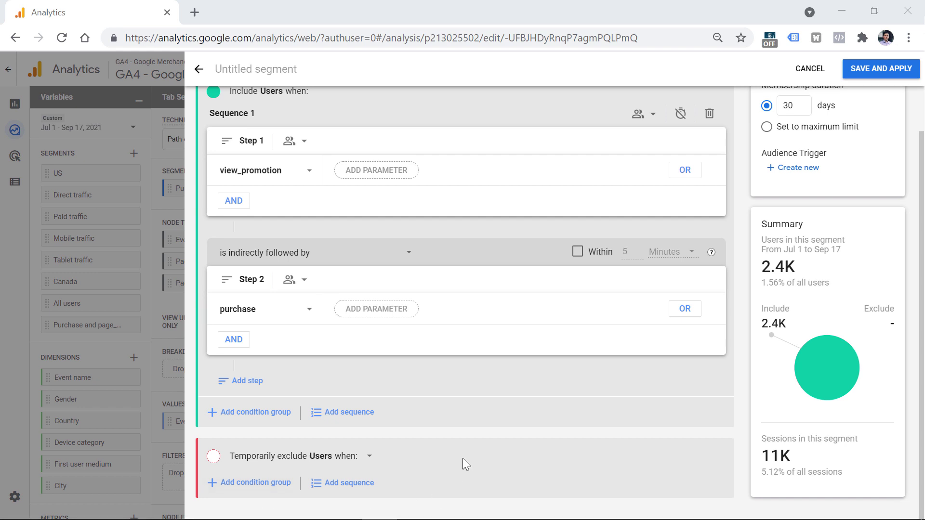
click(255, 483)
scroll(320, 275, down, 2)
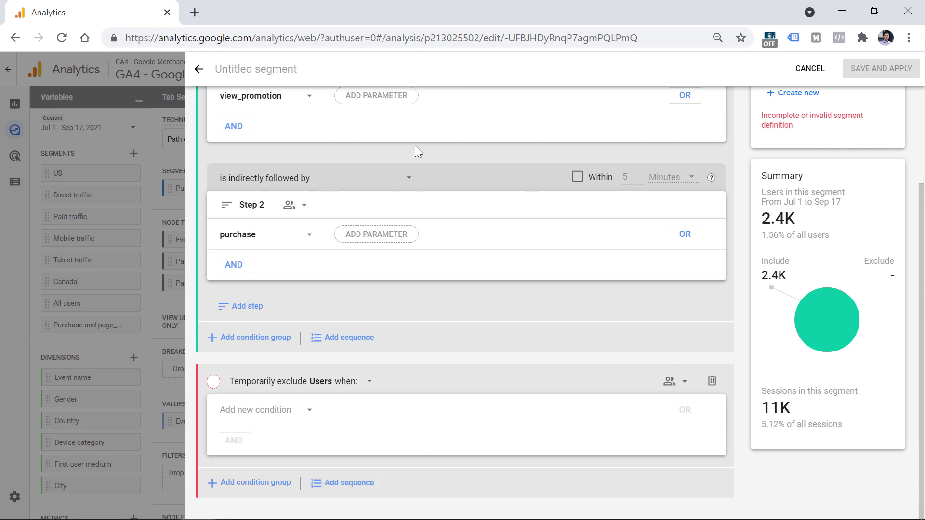
scroll(415, 145, up, 3)
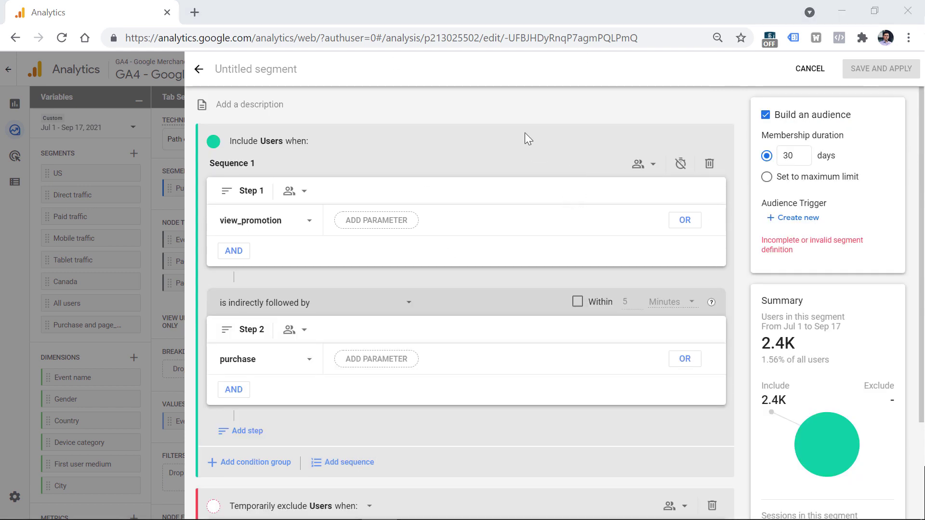
click(199, 71)
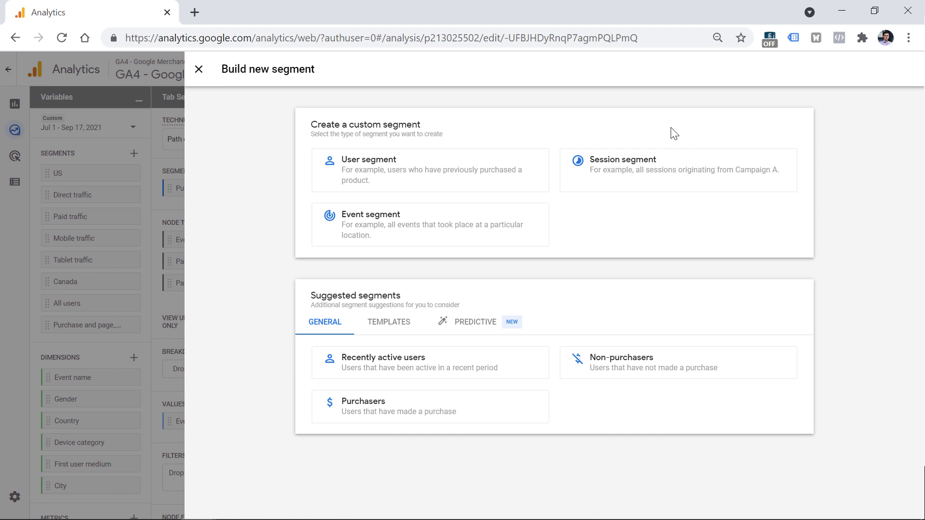
Step: Examine the custom session segment builder and the template and predictive segment suggestions
click(681, 176)
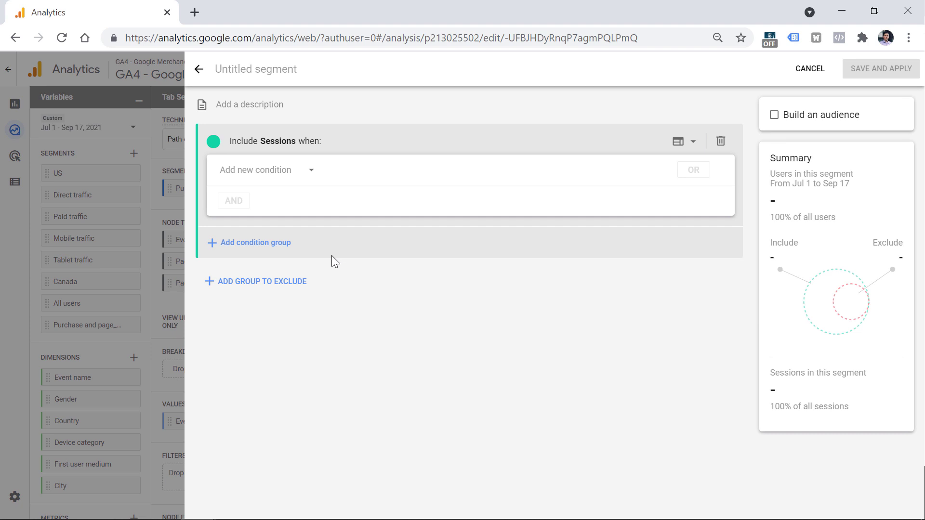
click(198, 69)
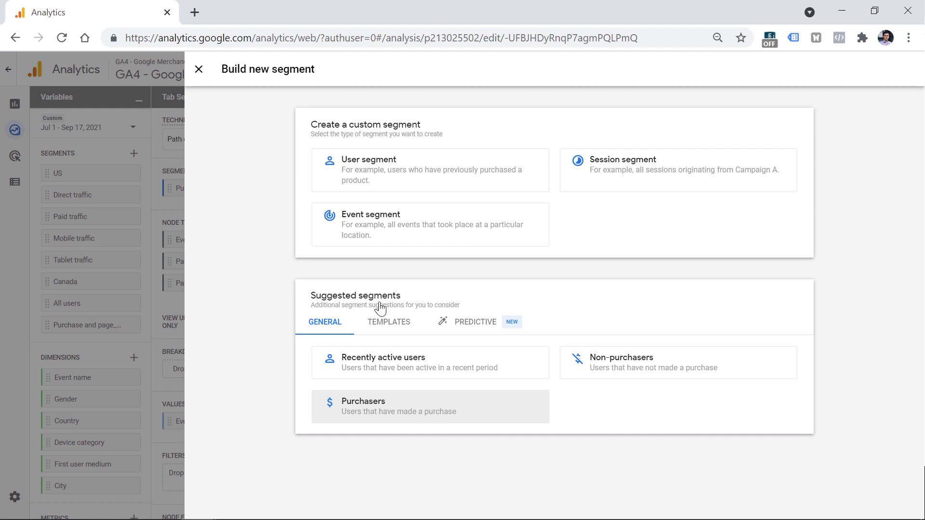
click(391, 323)
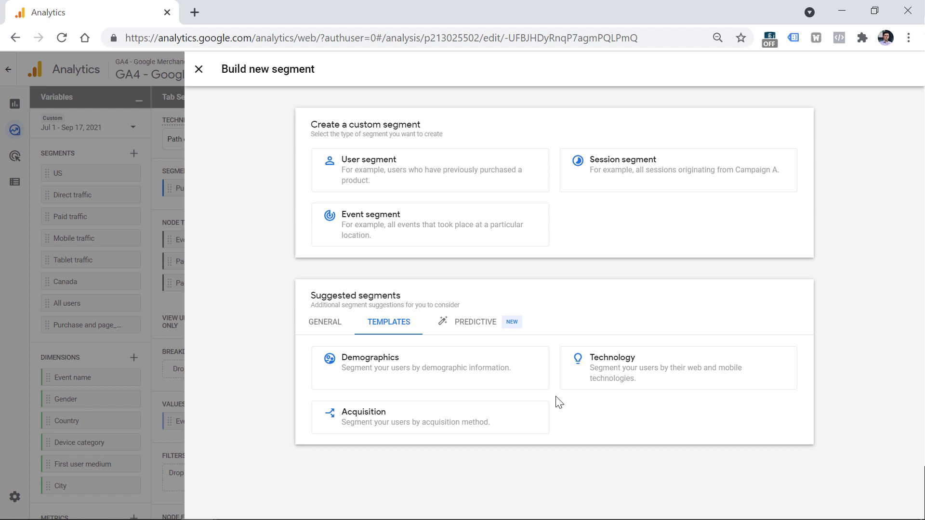
click(478, 328)
scroll(470, 205, down, 3)
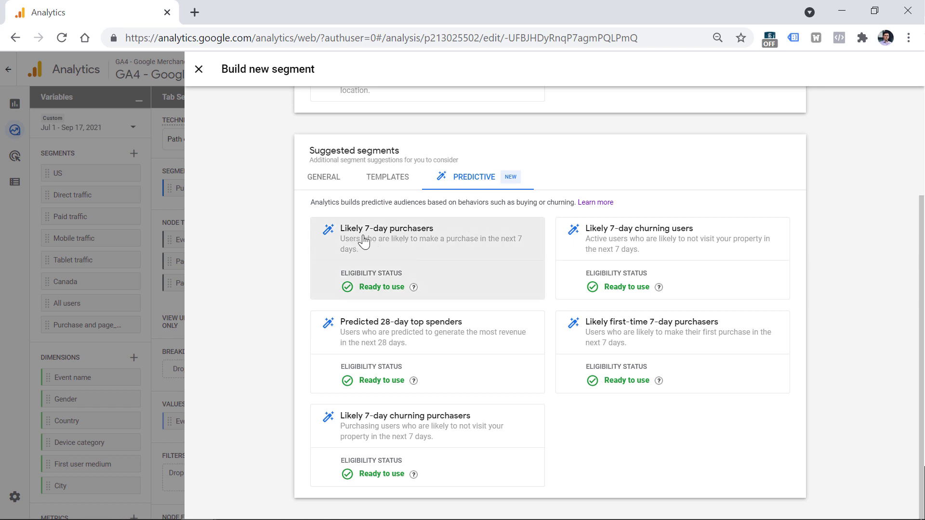
Step: Open the Likely 7-day purchasers predictive segment, enable building an audience from it, and return to the predictive suggestions without saving
click(432, 260)
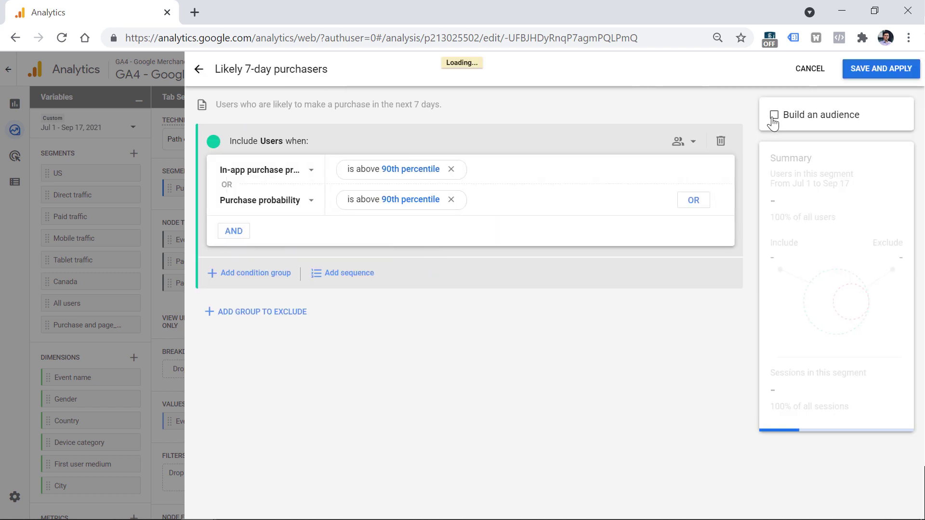
click(774, 115)
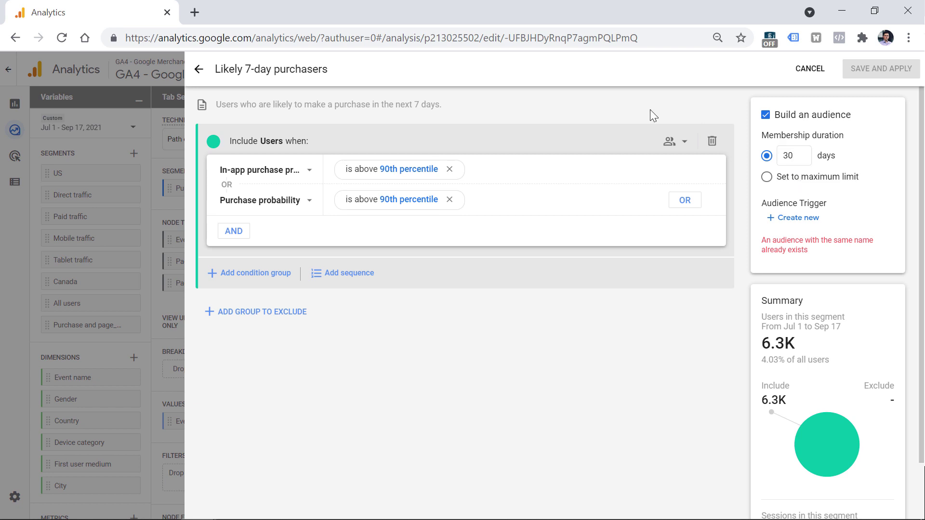
key(Escape)
click(482, 328)
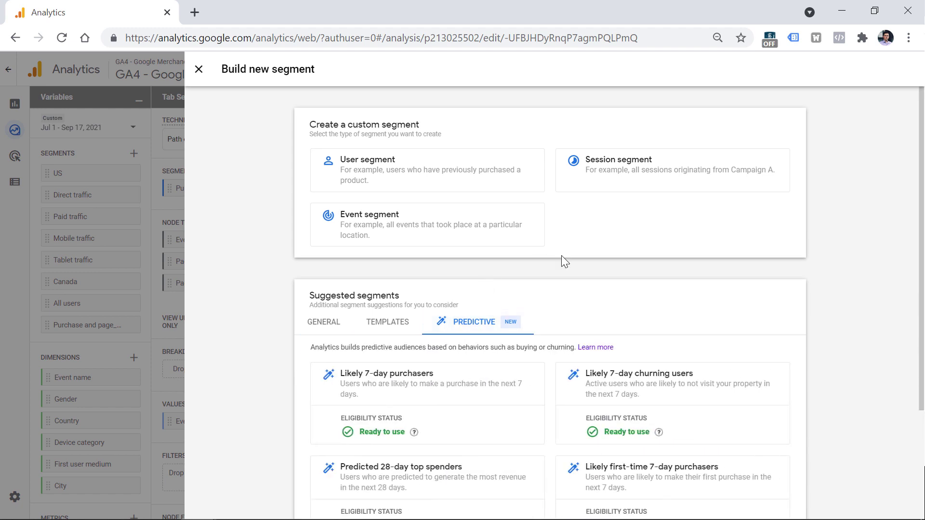
scroll(631, 250, down, 3)
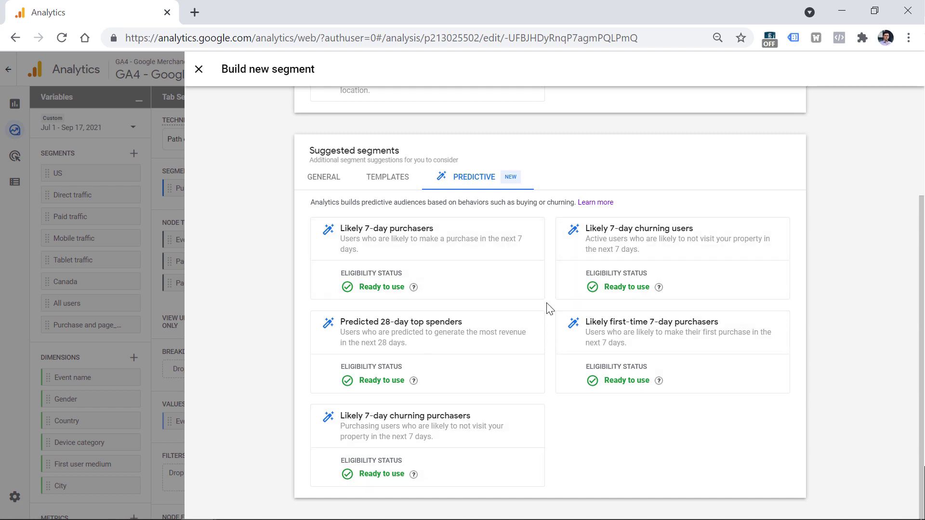
Step: Open the help article on GA4 predictive metrics and examine the metric definitions and the prerequisites for training predictive models
click(596, 202)
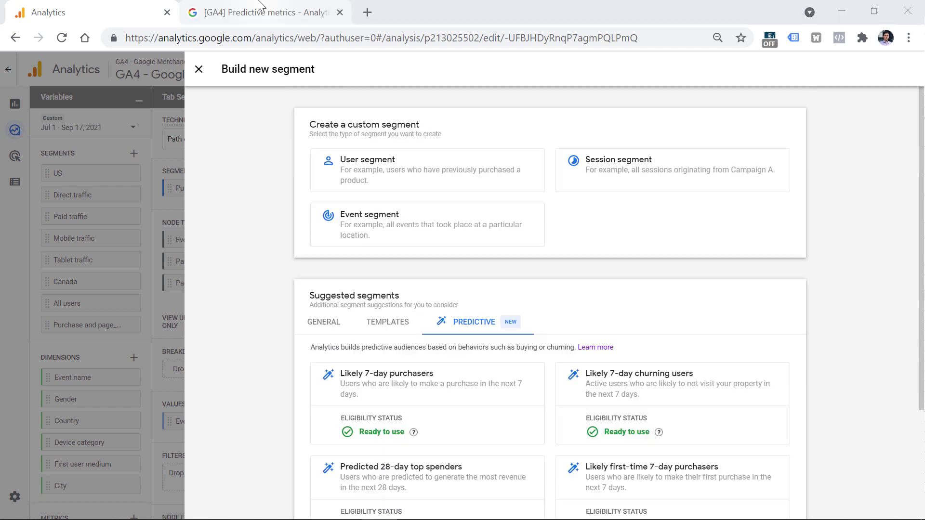
click(258, 6)
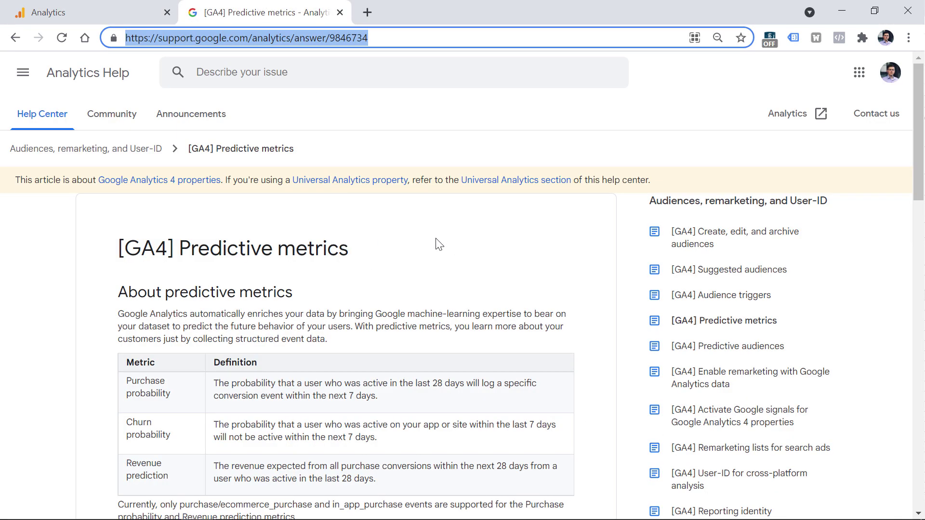
scroll(290, 261, down, 5)
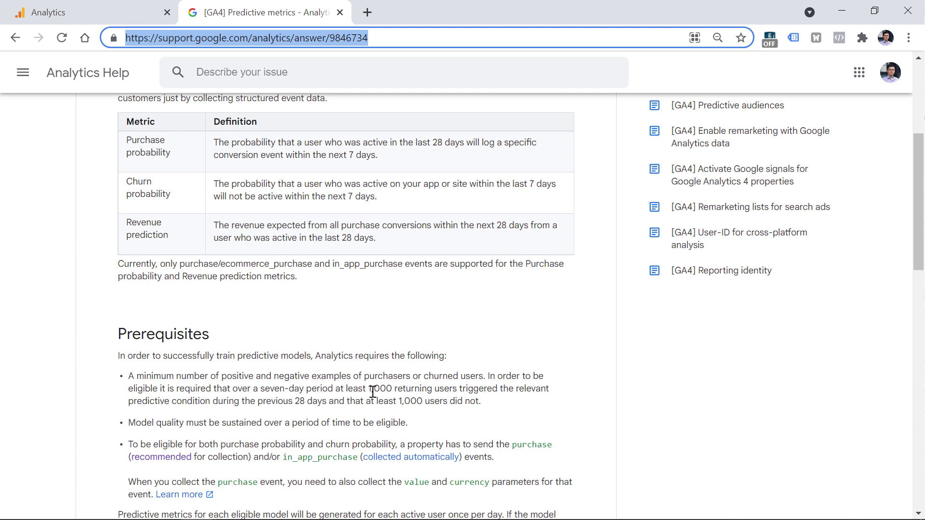
drag(369, 388, 394, 388)
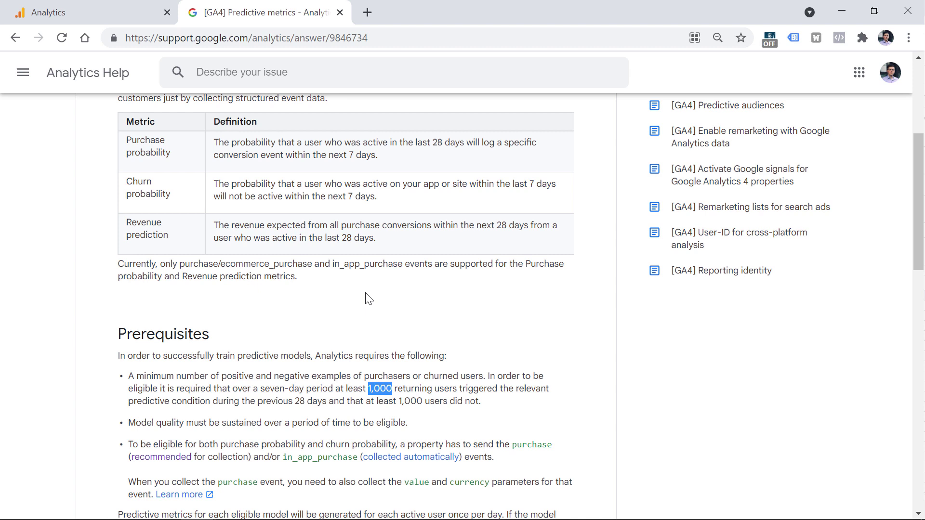
drag(399, 401, 424, 401)
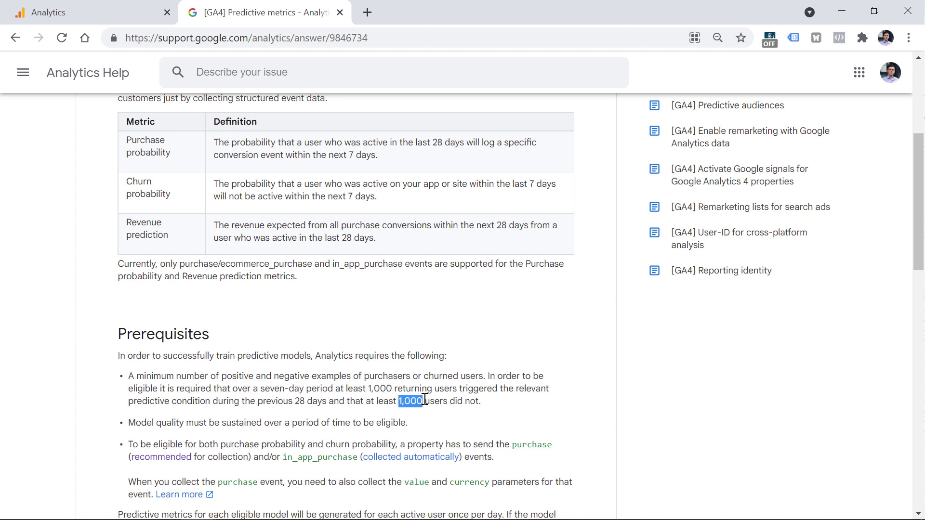
drag(294, 401, 309, 401)
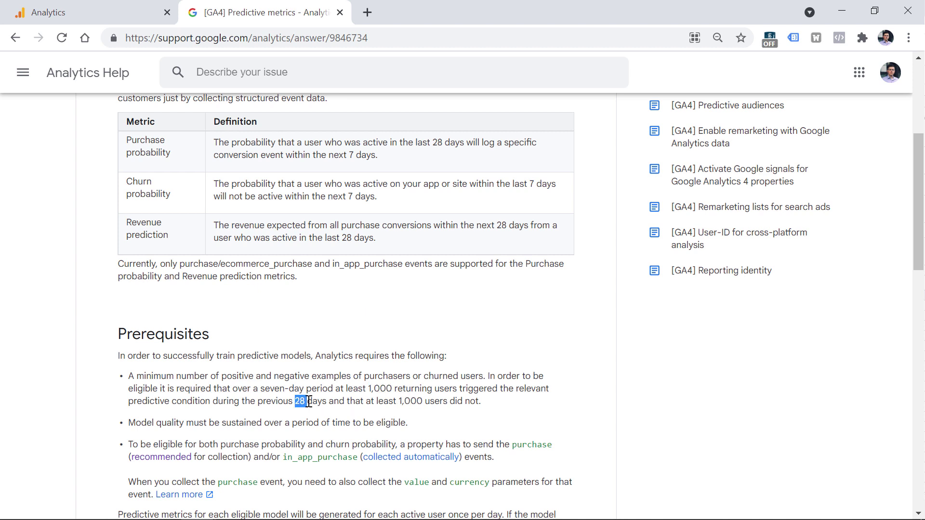
click(305, 408)
click(29, 12)
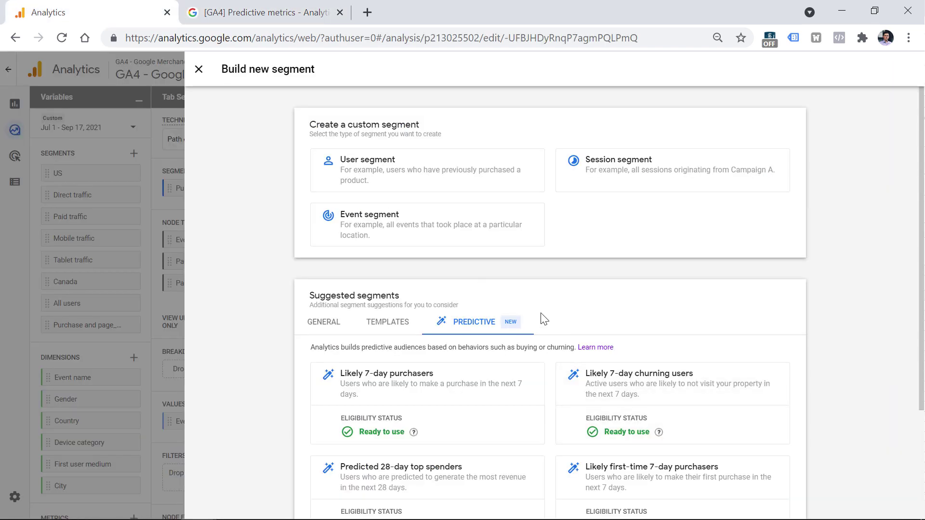
click(262, 12)
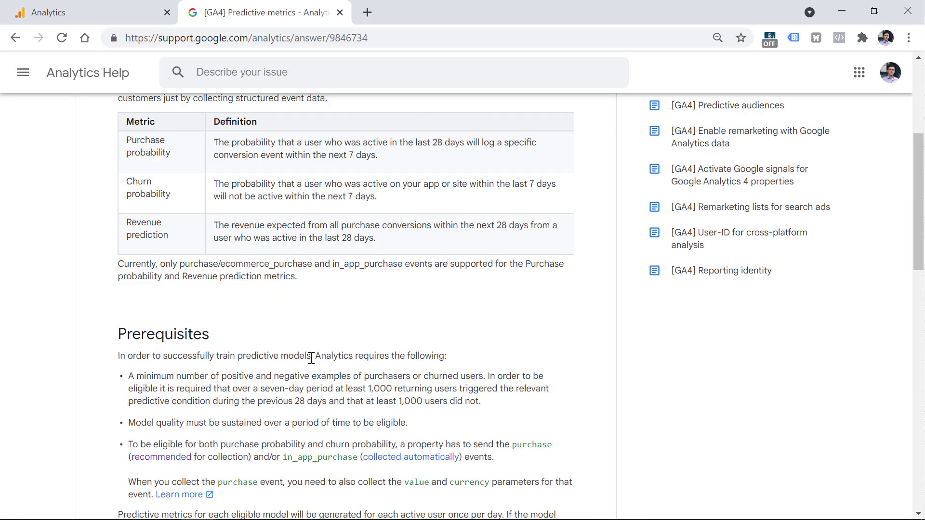